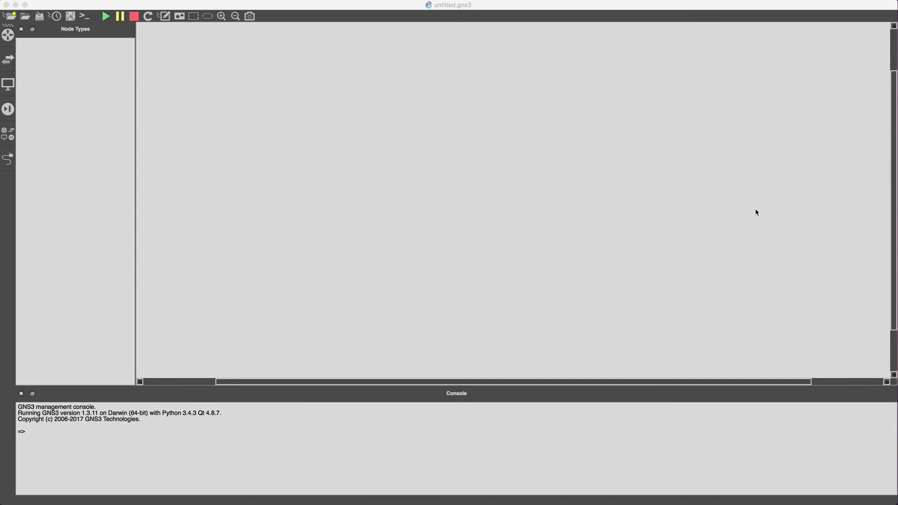
# Drag two L3 routers, IOU2 and IOU3, onto the canvas and align them
pyautogui.click(8, 59)
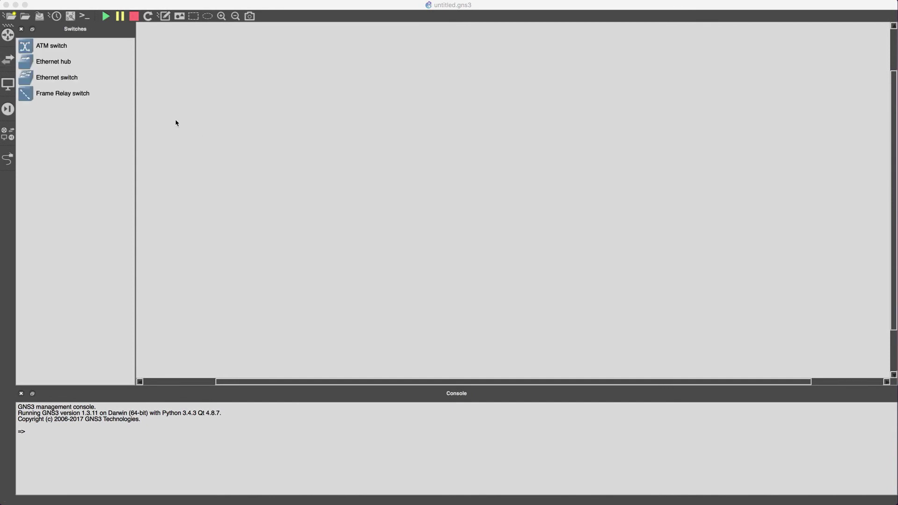
pyautogui.click(10, 87)
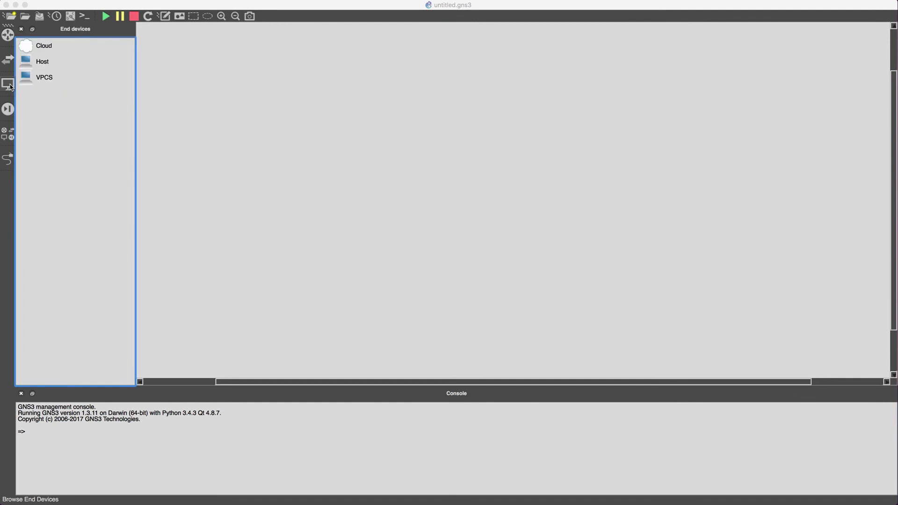
pyautogui.click(7, 34)
pyautogui.moveTo(38, 49); pyautogui.dragTo(714, 237)
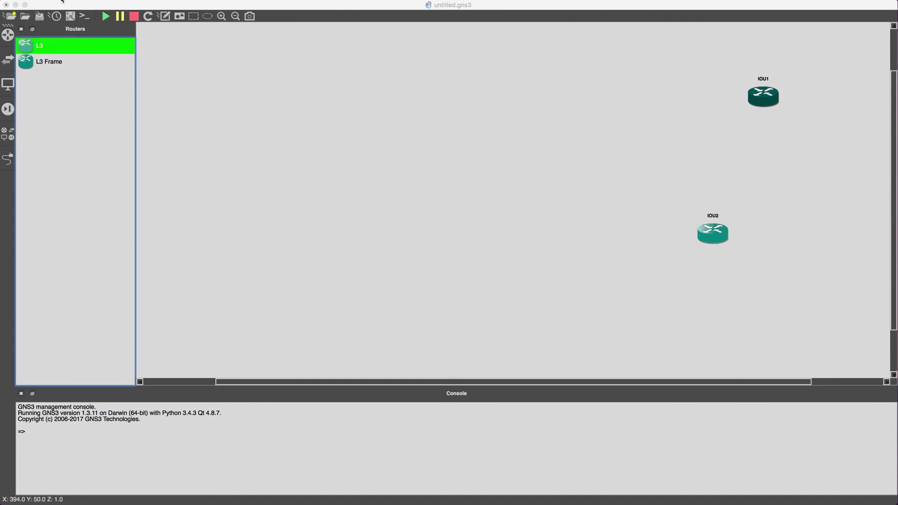
pyautogui.moveTo(70, 46); pyautogui.dragTo(860, 238)
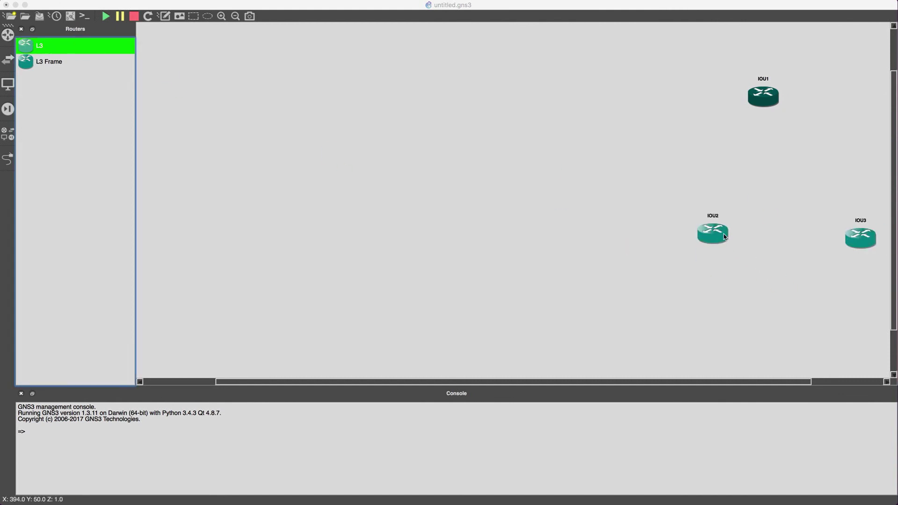
pyautogui.moveTo(723, 237); pyautogui.dragTo(716, 232)
pyautogui.moveTo(870, 240); pyautogui.dragTo(858, 237)
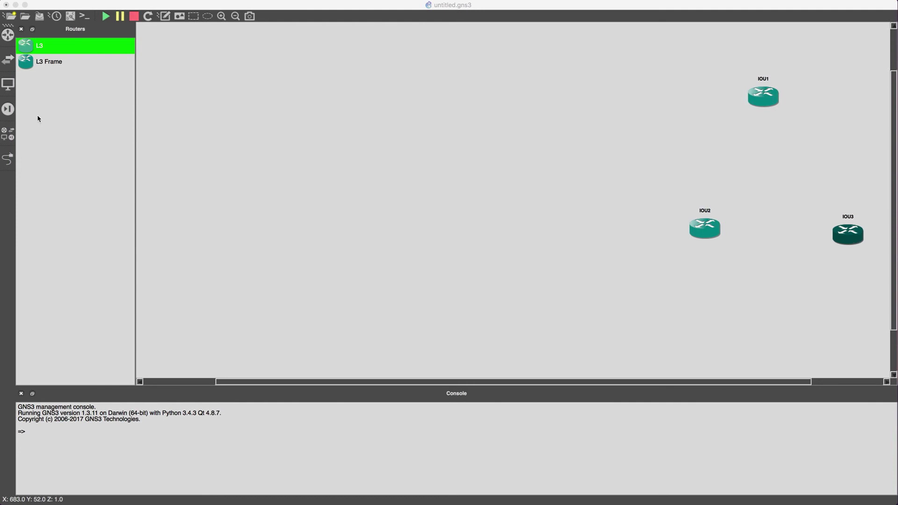
# Add Frame Relay switch FR1 between the routers and fine-tune the device positions
pyautogui.click(7, 59)
pyautogui.moveTo(62, 93); pyautogui.dragTo(777, 176)
pyautogui.moveTo(854, 241); pyautogui.dragTo(852, 238)
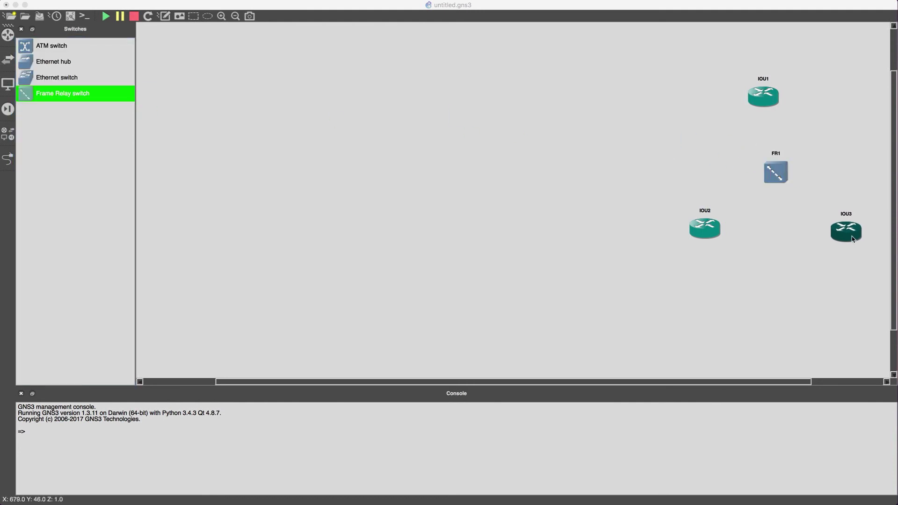
pyautogui.moveTo(772, 162); pyautogui.dragTo(764, 164)
pyautogui.moveTo(714, 235); pyautogui.dragTo(707, 240)
# Change router hostnames IOU1 to R1 and IOU2 to R2
pyautogui.rightClick(766, 92)
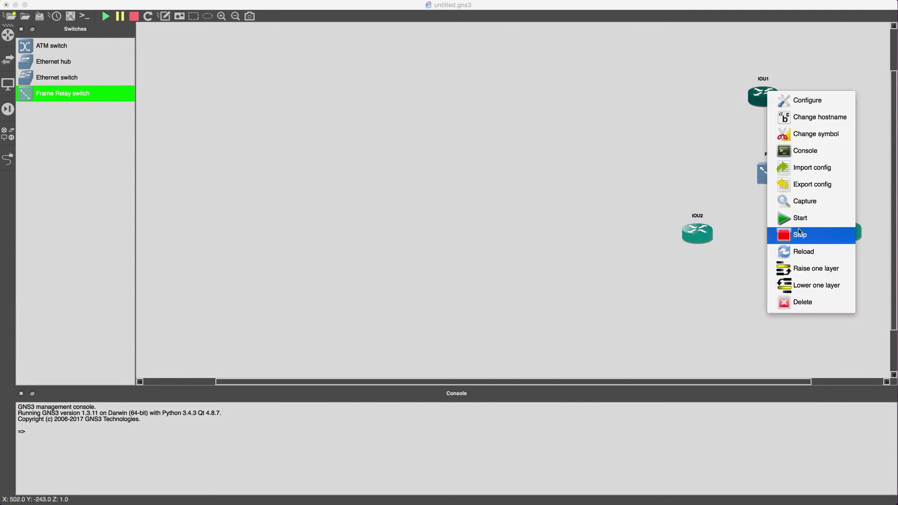
pyautogui.click(812, 118)
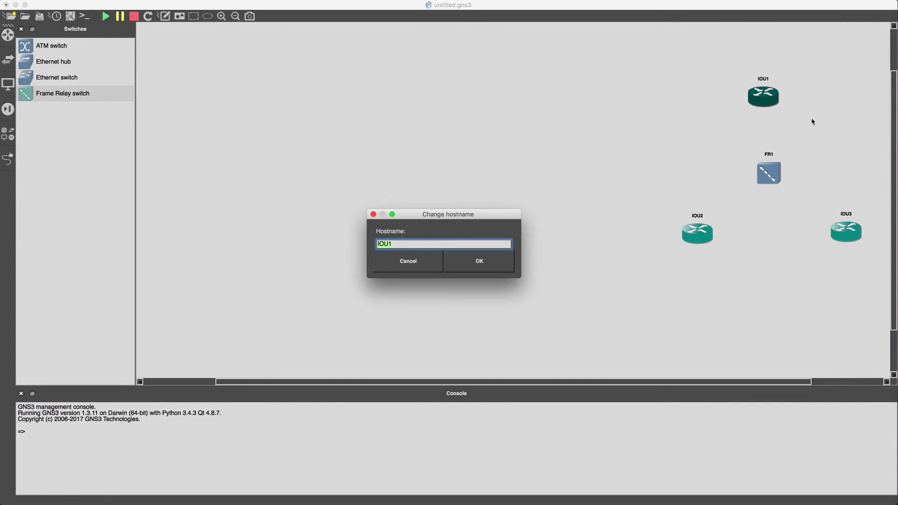
pyautogui.write('R1')
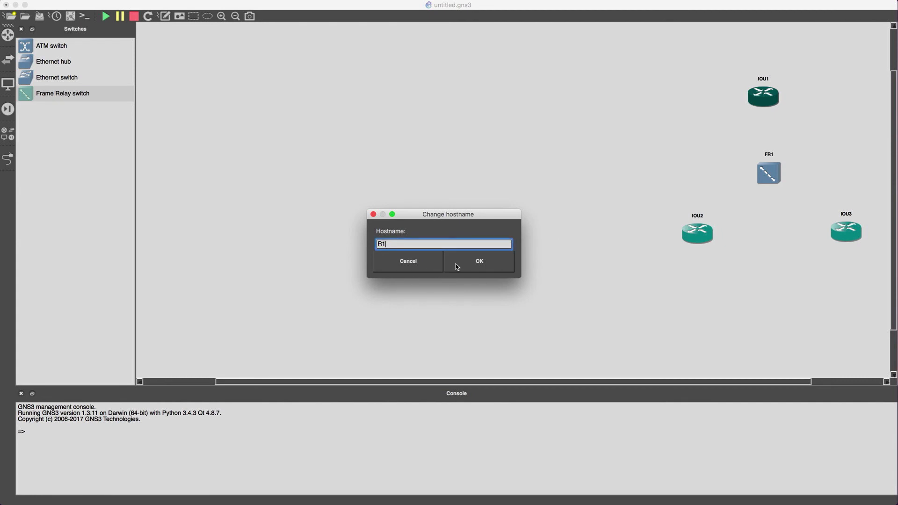
pyautogui.click(455, 264)
pyautogui.click(699, 233)
pyautogui.rightClick(701, 230)
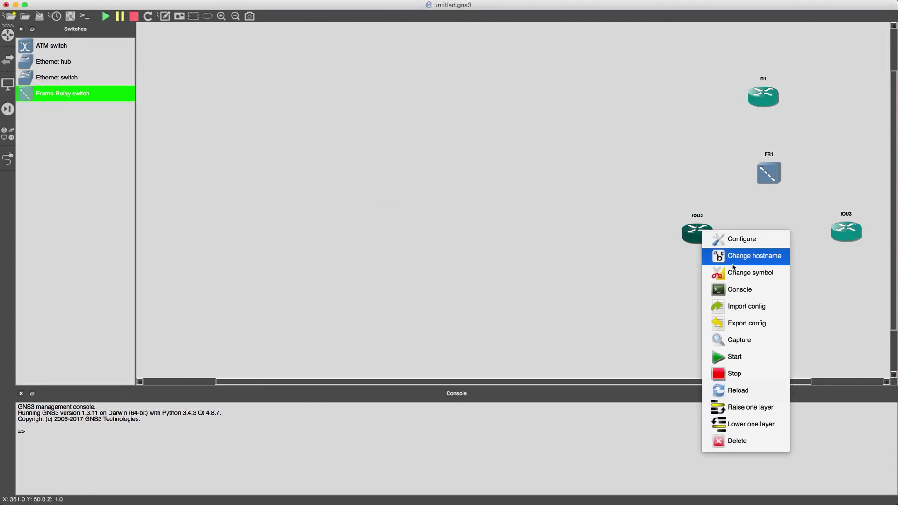
pyautogui.click(738, 261)
pyautogui.write('R2')
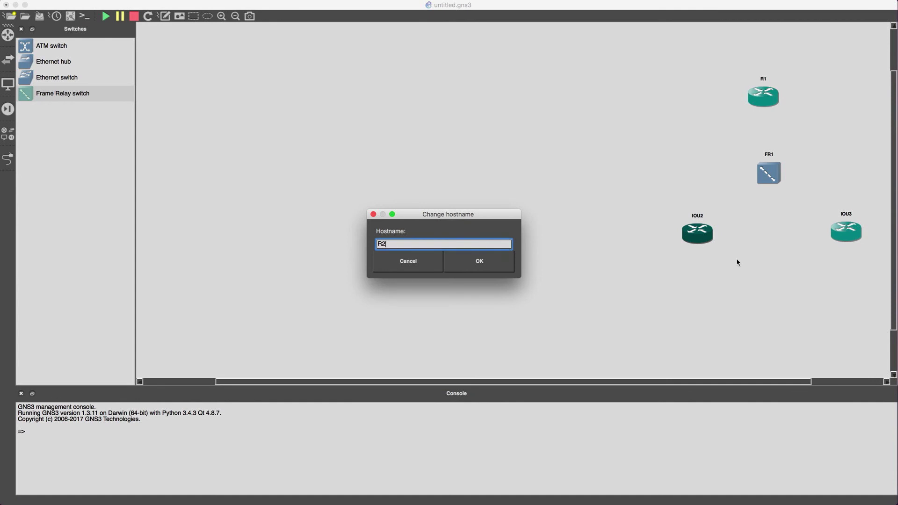
pyautogui.click(510, 261)
# Rename IOU3 to R3, then nudge R3 and FR1 into place
pyautogui.click(844, 231)
pyautogui.rightClick(841, 232)
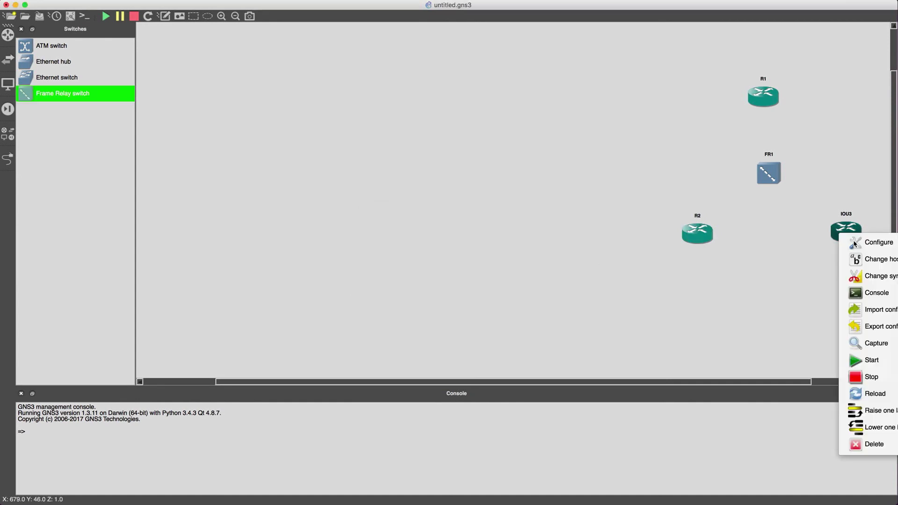
pyautogui.click(872, 261)
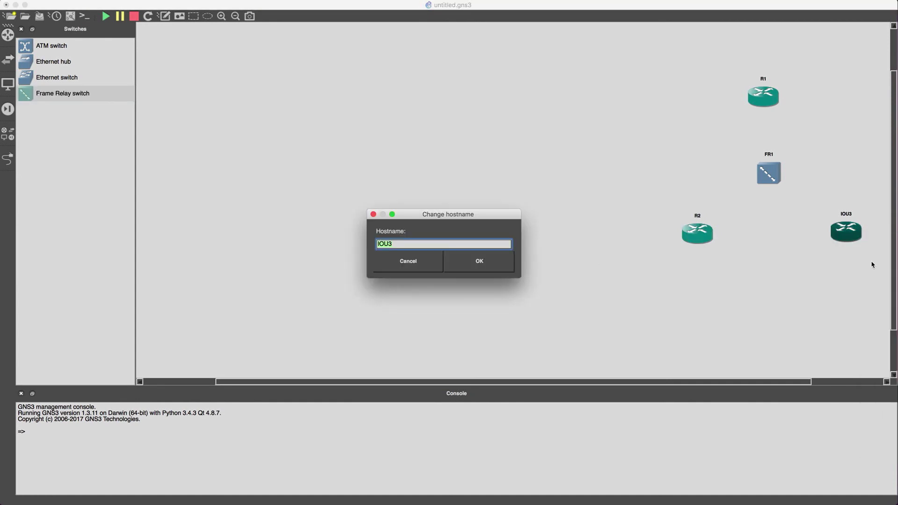
pyautogui.write('R2')
pyautogui.write('3')
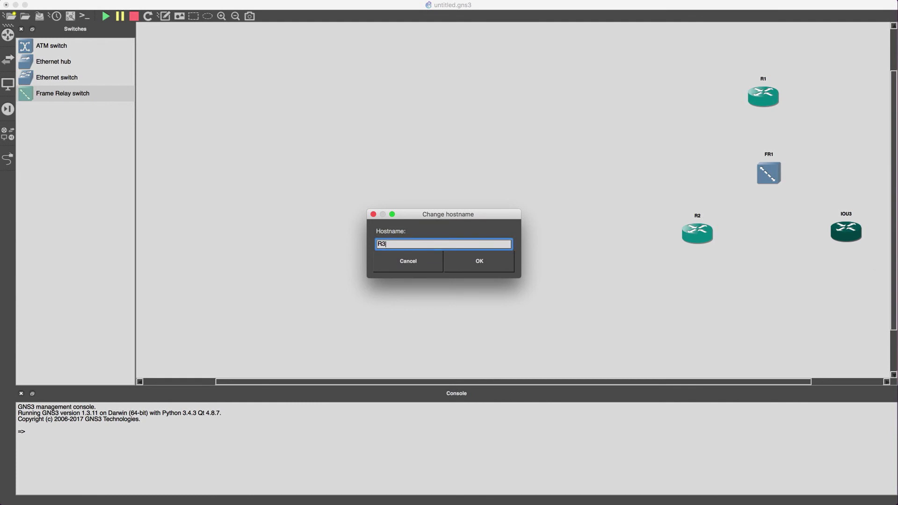
pyautogui.click(490, 265)
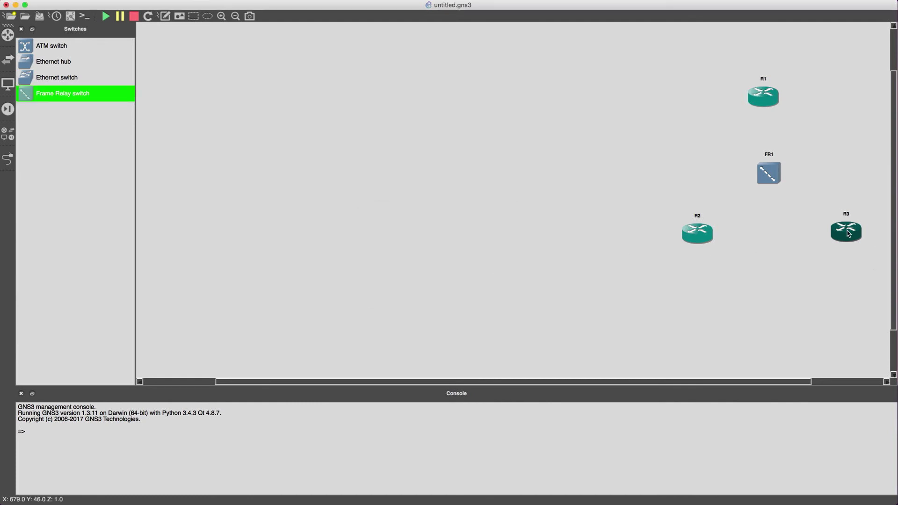
pyautogui.moveTo(850, 232); pyautogui.dragTo(853, 235)
pyautogui.moveTo(768, 173); pyautogui.dragTo(762, 175)
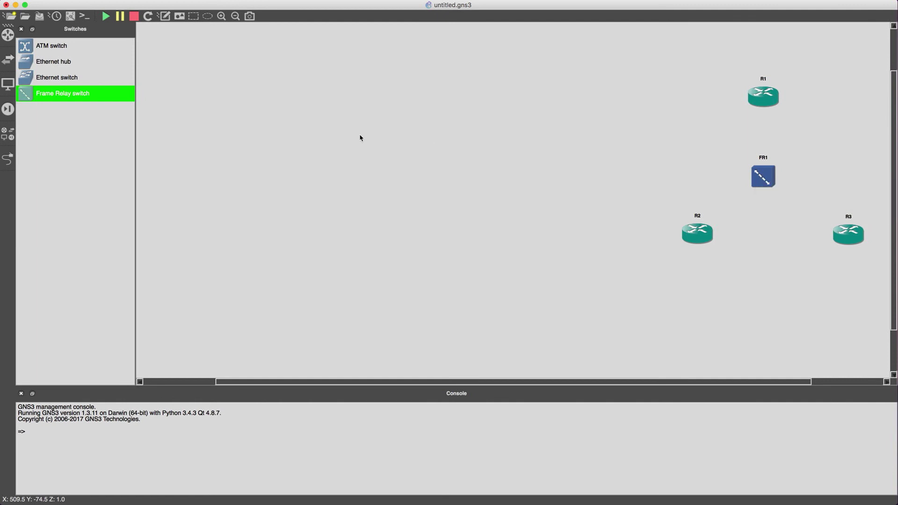
# Open FR1's configuration, enlarge the dialog, and set the destination port to 2
pyautogui.rightClick(766, 178)
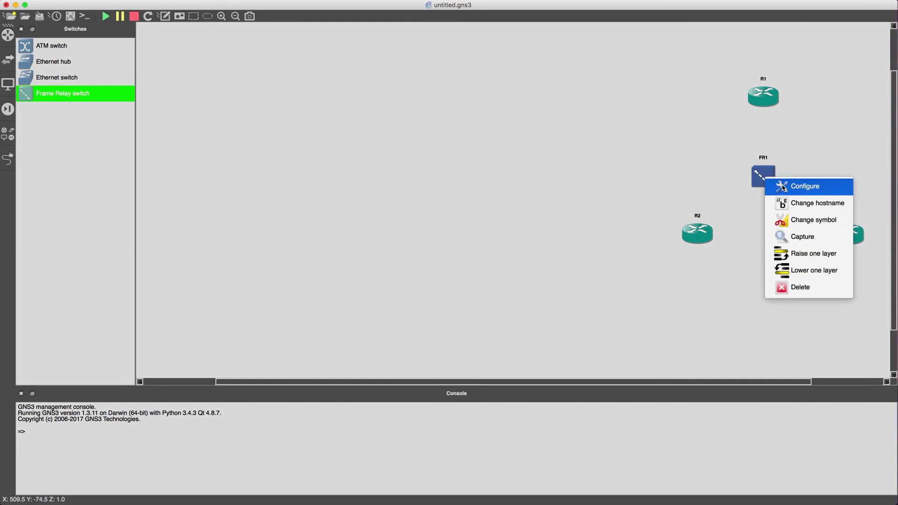
pyautogui.click(783, 187)
pyautogui.click(338, 160)
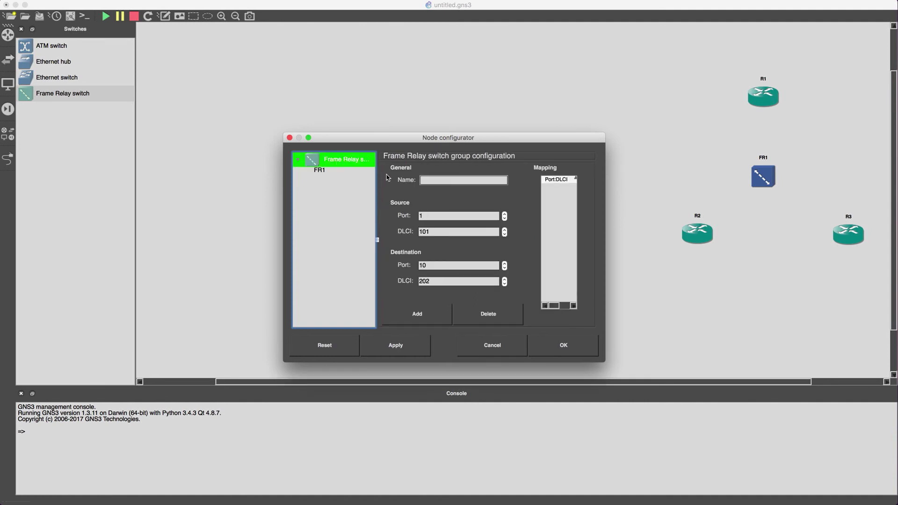
pyautogui.moveTo(606, 317); pyautogui.dragTo(671, 317)
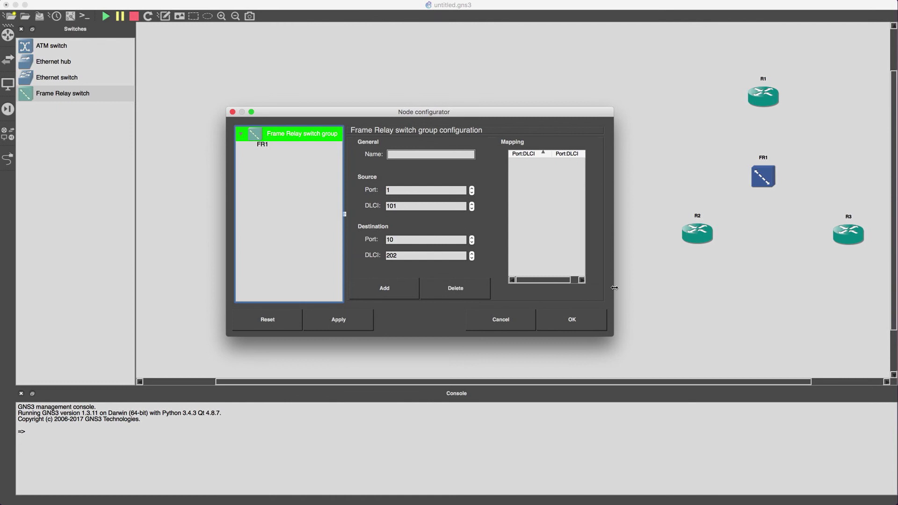
pyautogui.moveTo(613, 287); pyautogui.dragTo(668, 288)
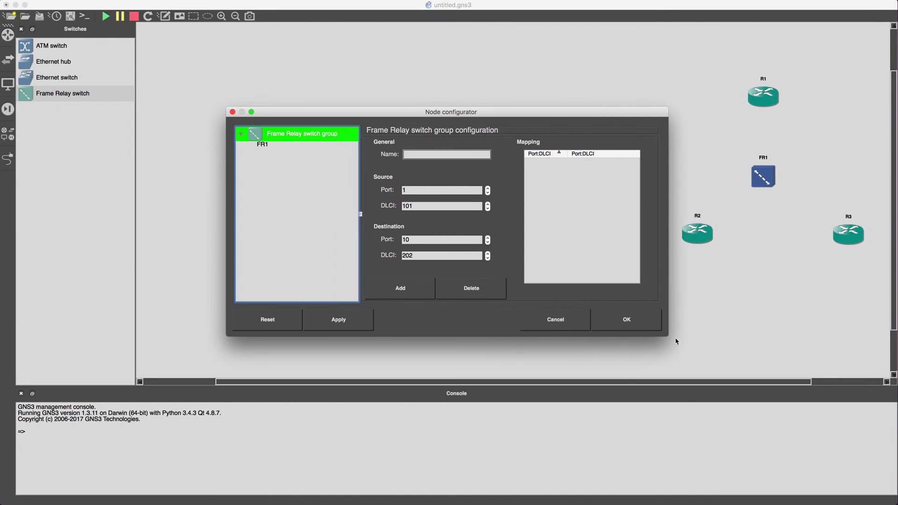
pyautogui.moveTo(667, 336); pyautogui.dragTo(669, 416)
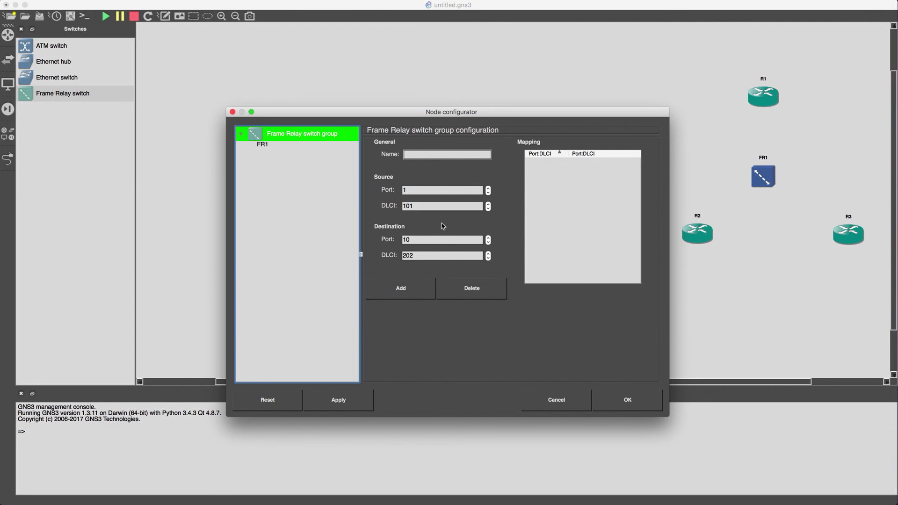
pyautogui.doubleClick(433, 241)
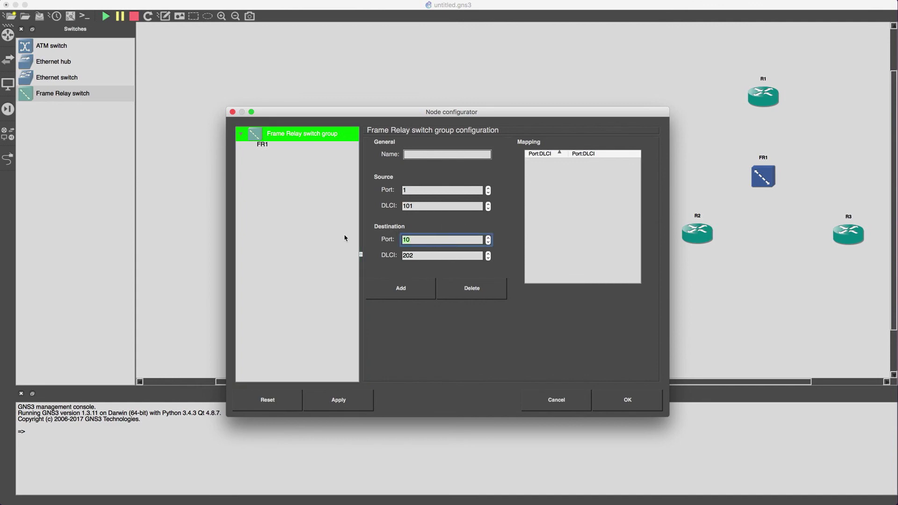
pyautogui.write('2')
# Add DLCI mappings 1:101→2:202 and 1:102→3:303, then apply FR1's configuration
pyautogui.click(411, 288)
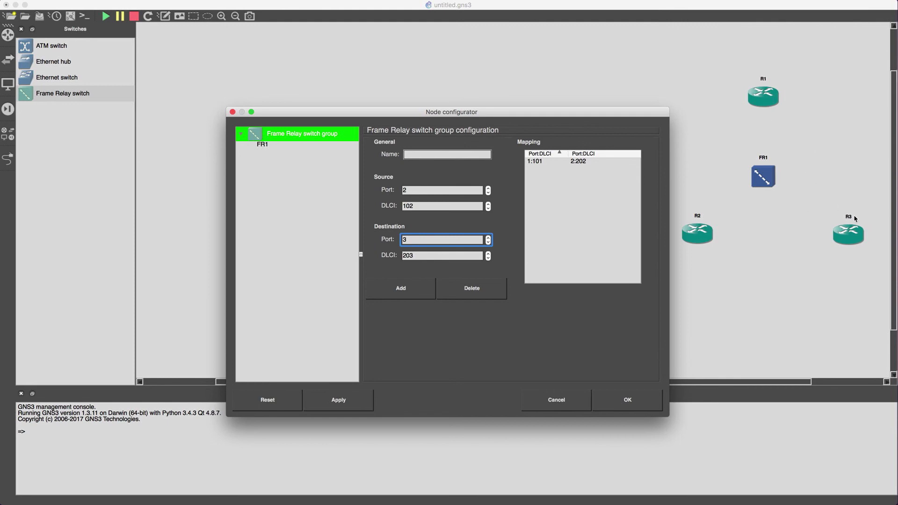
pyautogui.doubleClick(405, 191)
pyautogui.write('1')
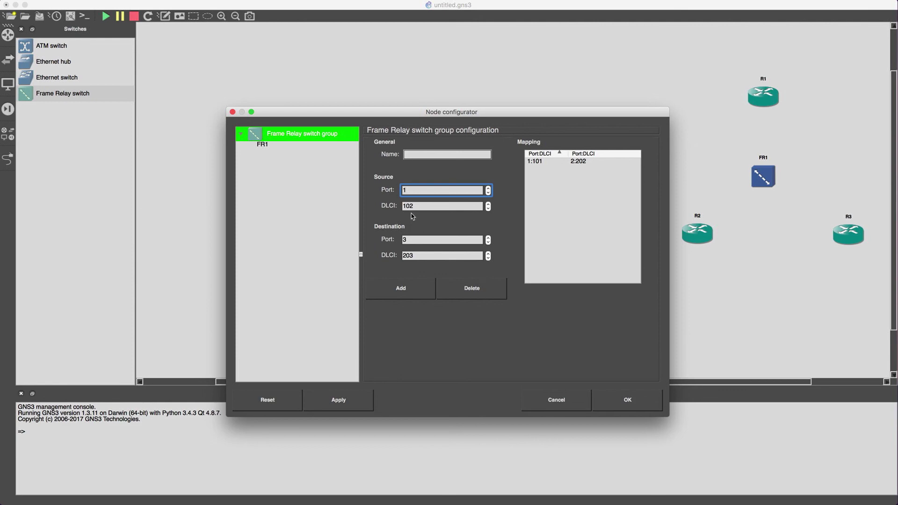
pyautogui.scroll(2, 418, 207)
pyautogui.scroll(-5, 419, 207)
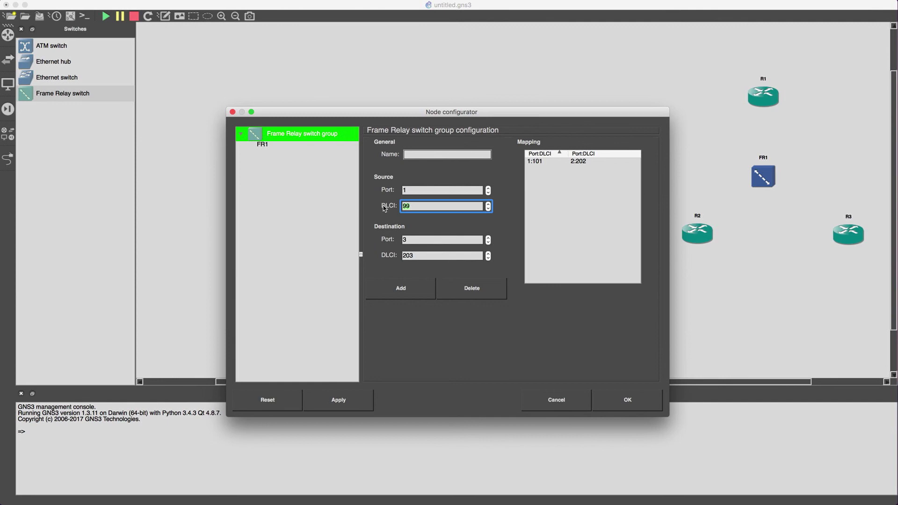
pyautogui.write('102')
pyautogui.doubleClick(427, 257)
pyautogui.write('303')
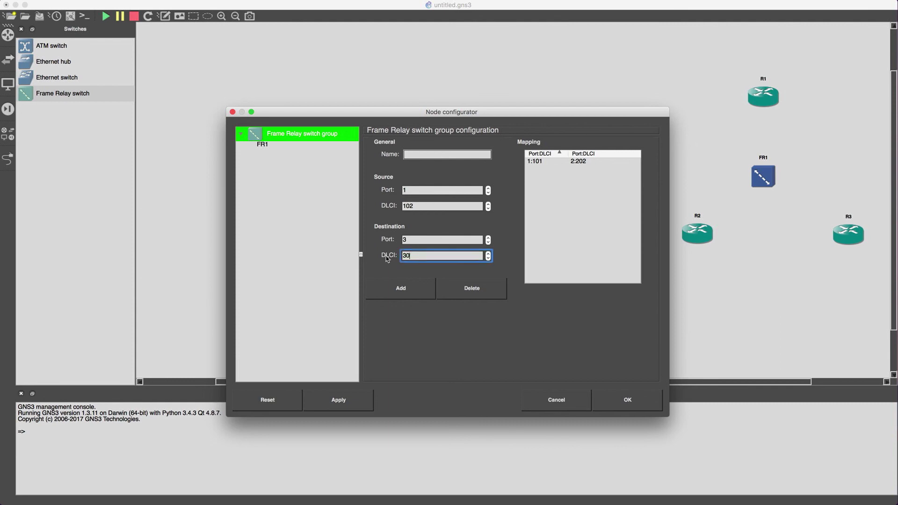
pyautogui.click(395, 294)
pyautogui.click(639, 399)
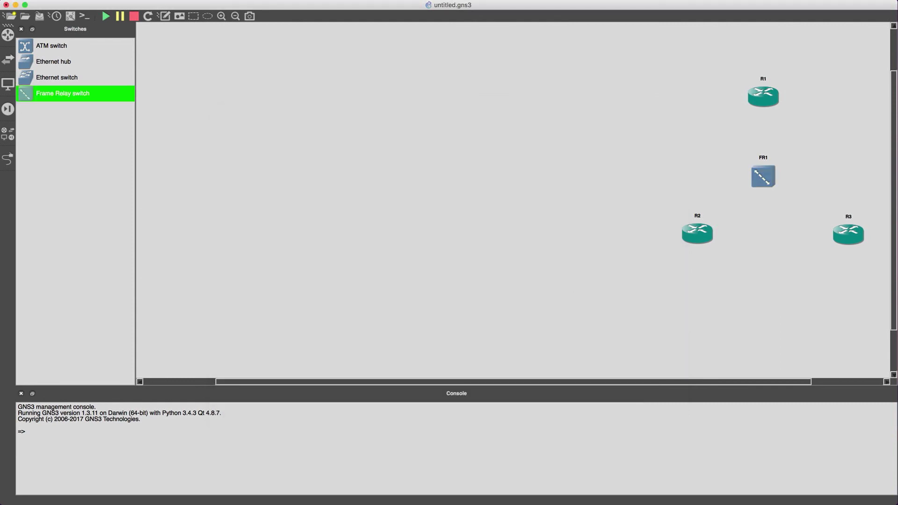
# Link R1's Serial2/0 to FR1 port 1
pyautogui.click(8, 159)
pyautogui.click(769, 97)
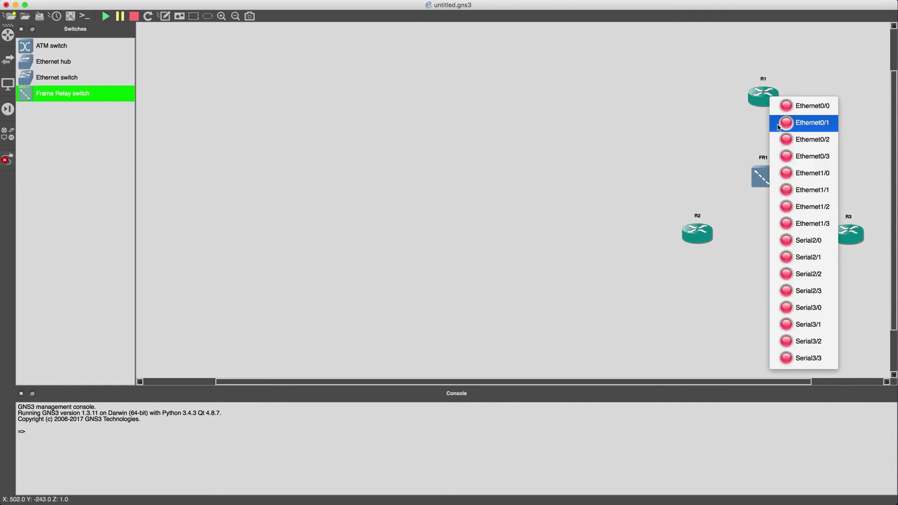
pyautogui.click(782, 240)
pyautogui.click(765, 183)
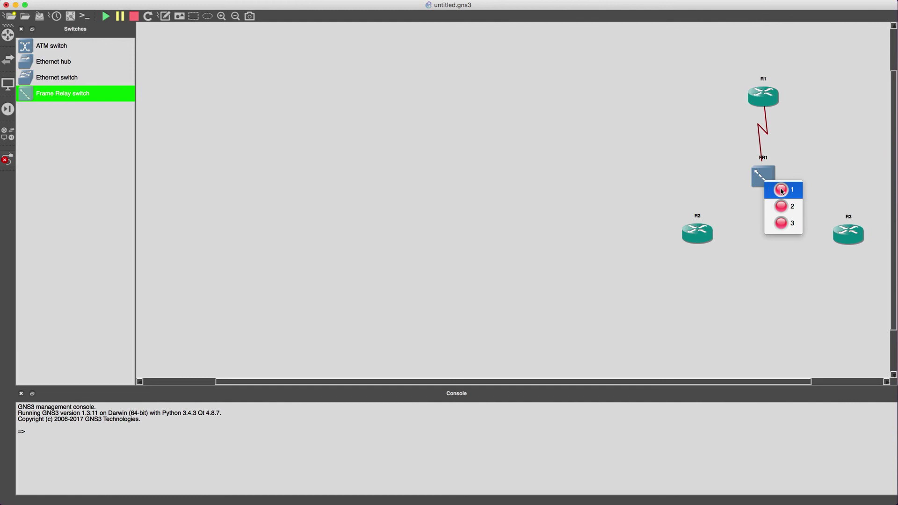
pyautogui.click(782, 191)
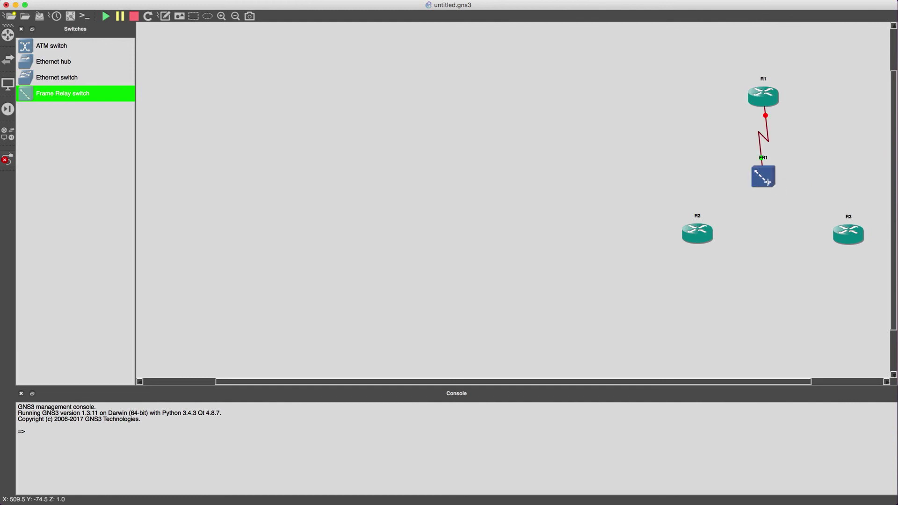
# Connect FR1 port 2 to R2 Serial2/0 and port 3 to R3 Serial2/0
pyautogui.click(765, 183)
pyautogui.click(786, 209)
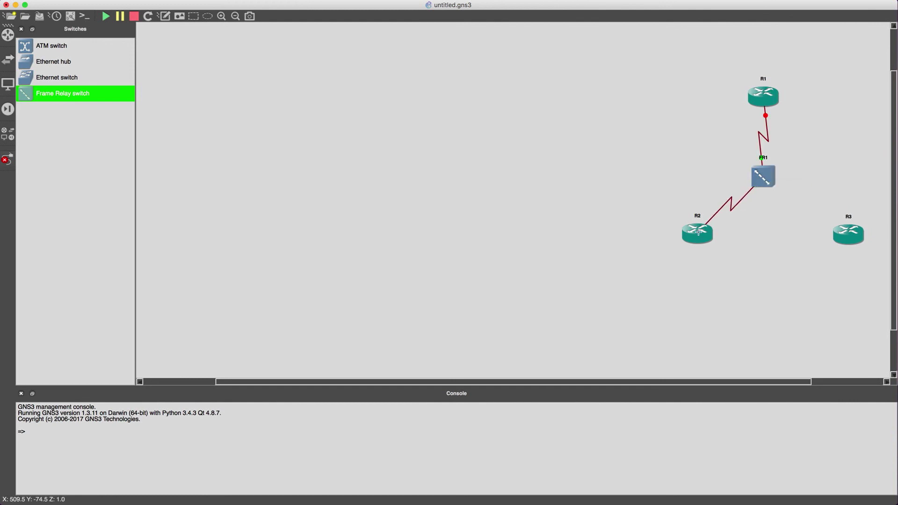
pyautogui.click(698, 232)
pyautogui.click(742, 375)
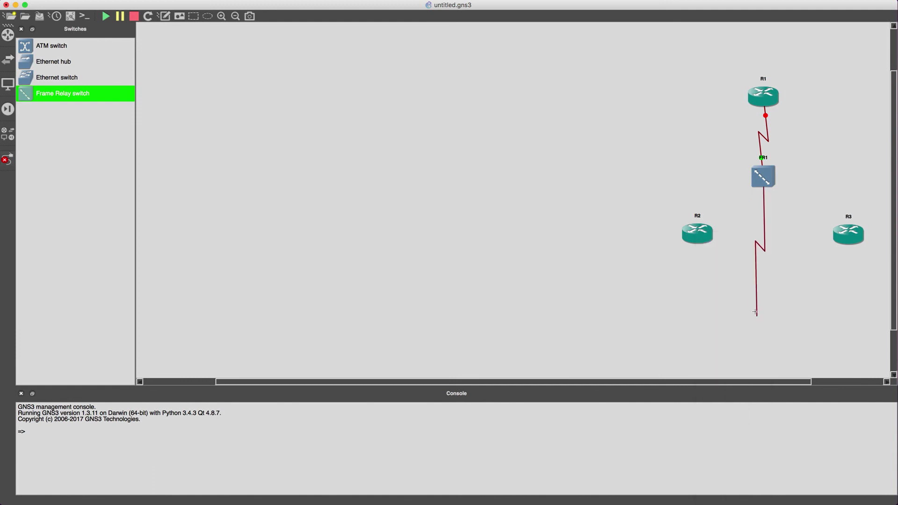
pyautogui.click(760, 181)
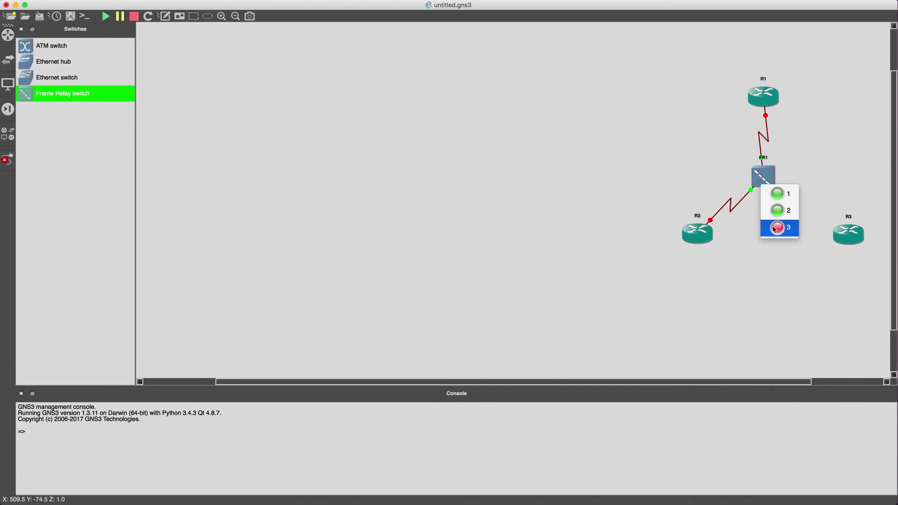
pyautogui.click(777, 229)
pyautogui.click(837, 230)
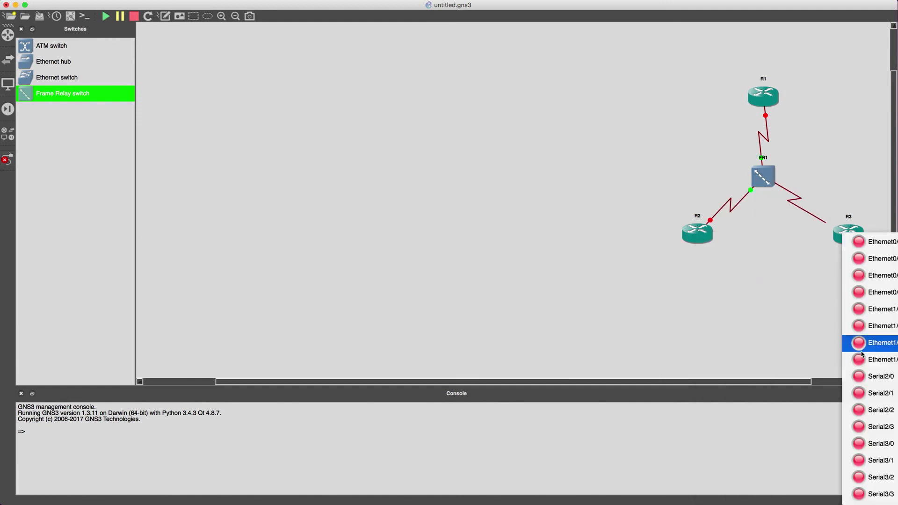
pyautogui.click(863, 377)
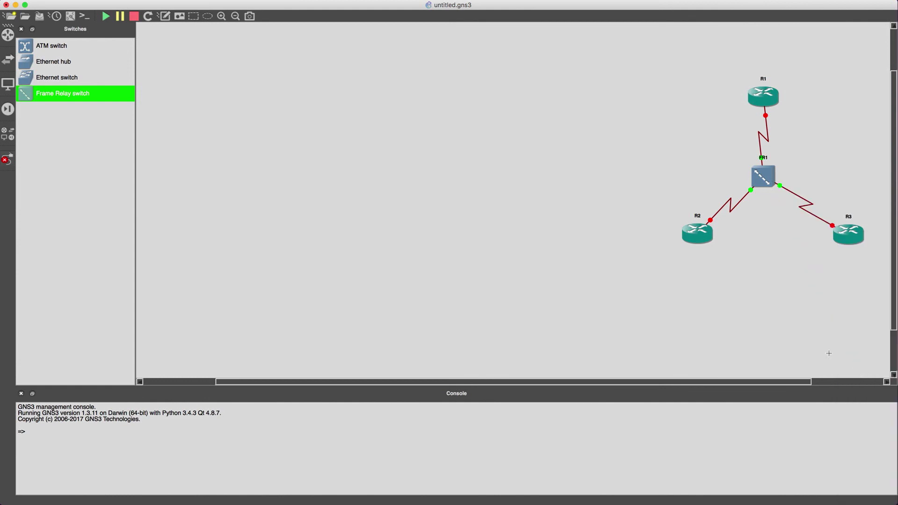
pyautogui.press('Escape')
# Open R1's console beside the topology and enter global configuration mode
pyautogui.doubleClick(763, 96)
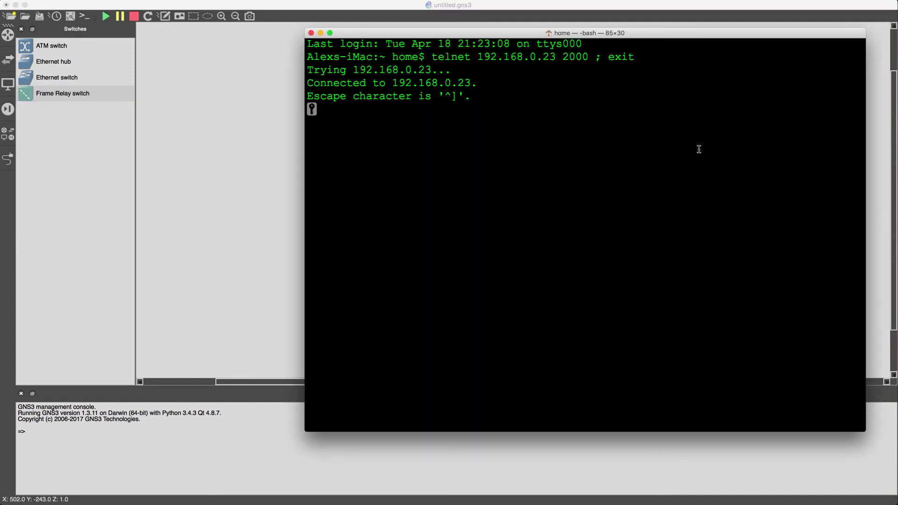
pyautogui.moveTo(593, 36); pyautogui.dragTo(308, 24)
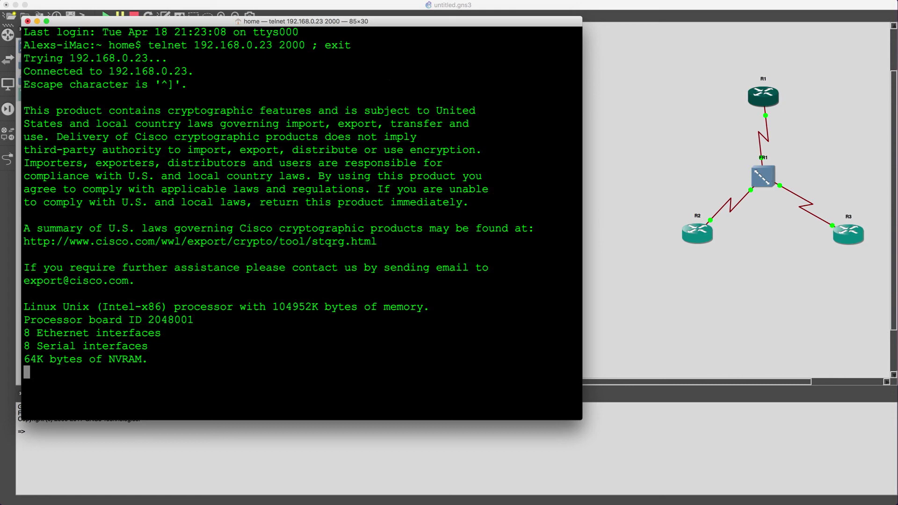
pyautogui.press('Return')
pyautogui.press('Return')
pyautogui.press('Return')
pyautogui.press('Return')
pyautogui.press('Return')
pyautogui.press('Return')
pyautogui.press('Return')
pyautogui.press('Return')
pyautogui.press('Return')
pyautogui.press('Return')
pyautogui.press('Return')
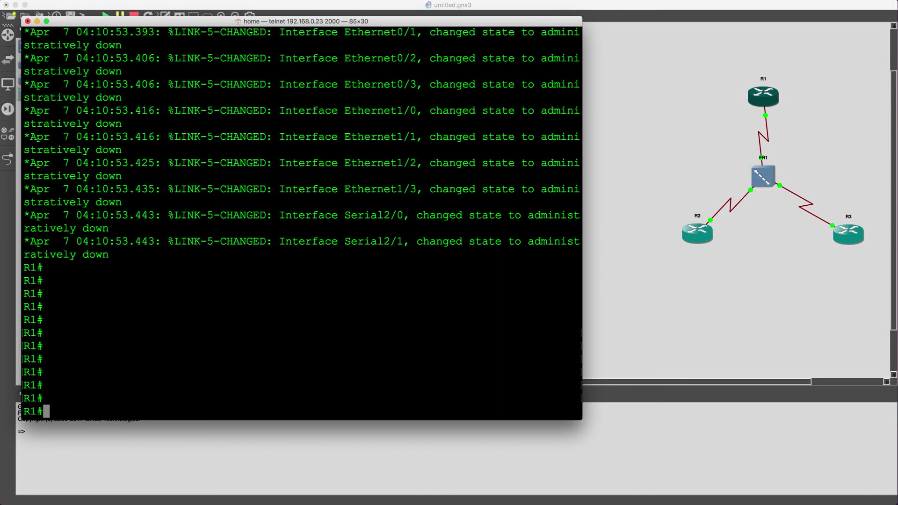
pyautogui.write('config t')
pyautogui.press('Return')
# Set R1's Serial2/0 to Frame Relay encapsulation
pyautogui.write('int eth')
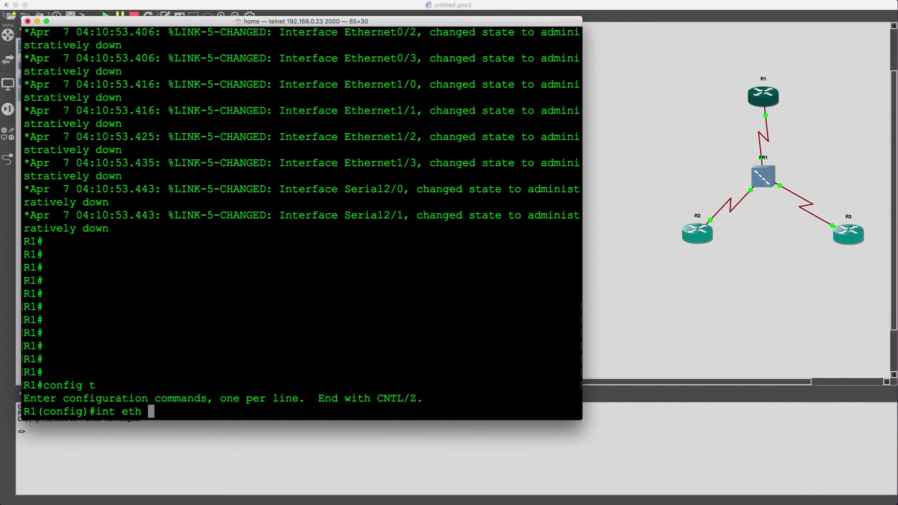
pyautogui.press('BackSpace')
pyautogui.press('BackSpace')
pyautogui.press('BackSpace')
pyautogui.press('BackSpace')
pyautogui.write('se 2/0')
pyautogui.press('Return')
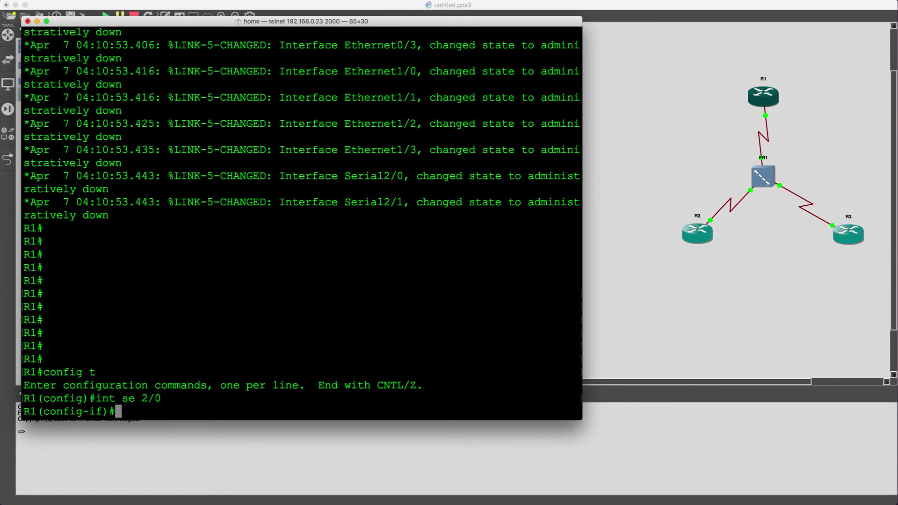
pyautogui.write('enca')
pyautogui.press('Tab')
pyautogui.write('fra')
pyautogui.press('Tab')
pyautogui.press('Return')
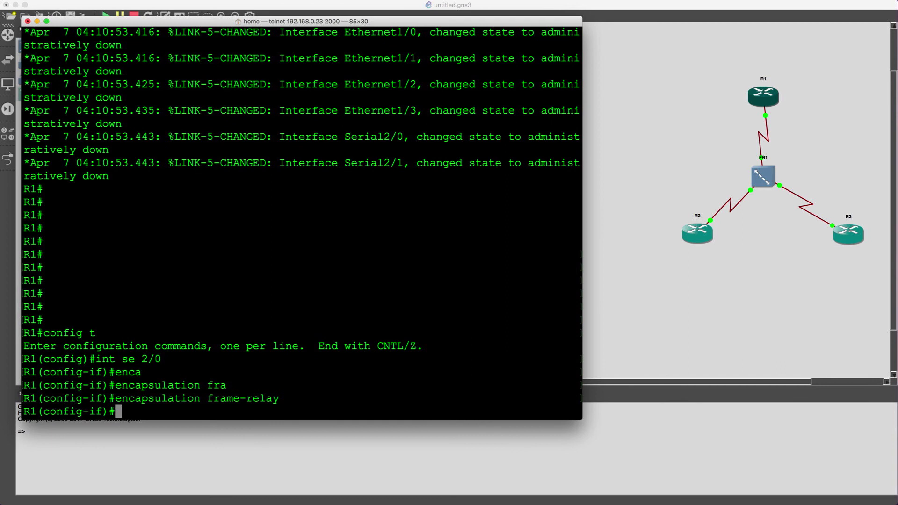
# Create multipoint subinterface Serial2/0.1 with address 192.168.1.1 255.255.255.0
pyautogui.write('int se 2/0')
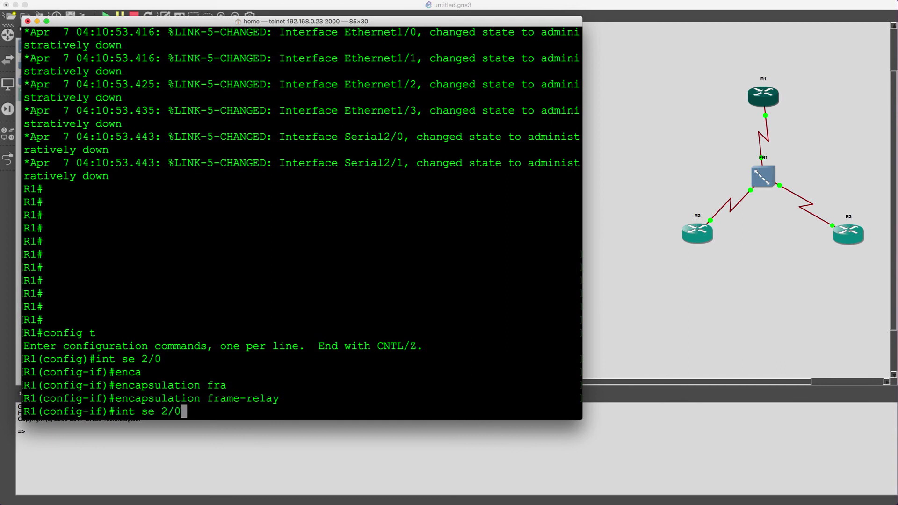
pyautogui.write('.1 multipoint')
pyautogui.press('Return')
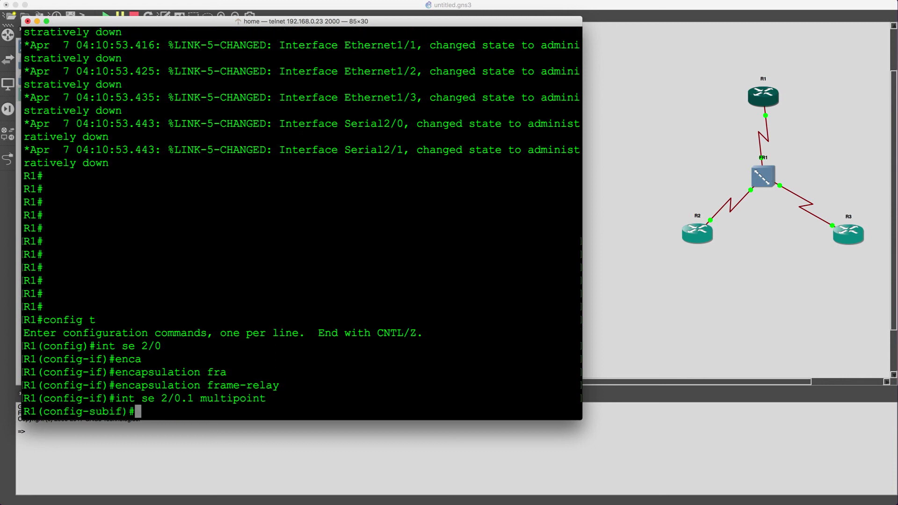
pyautogui.write('ip add')
pyautogui.press('Tab')
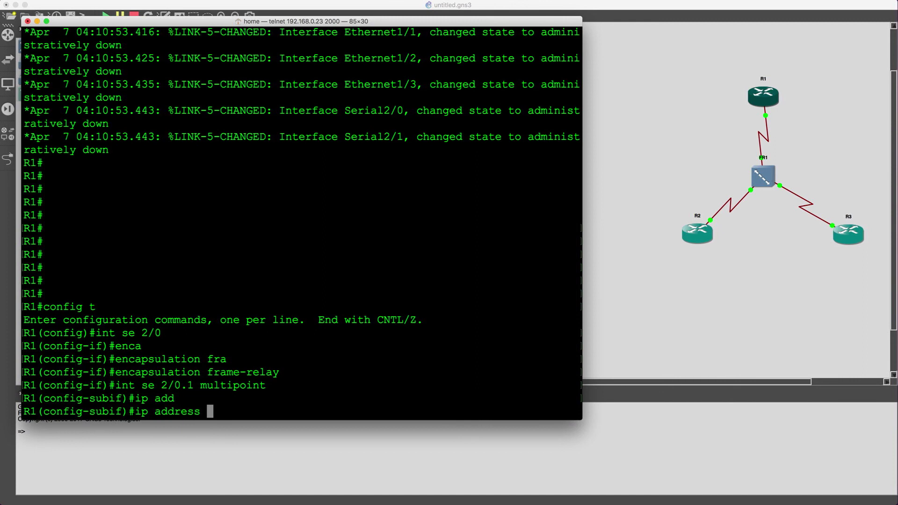
pyautogui.write('192')
pyautogui.write('68.1.1 255')
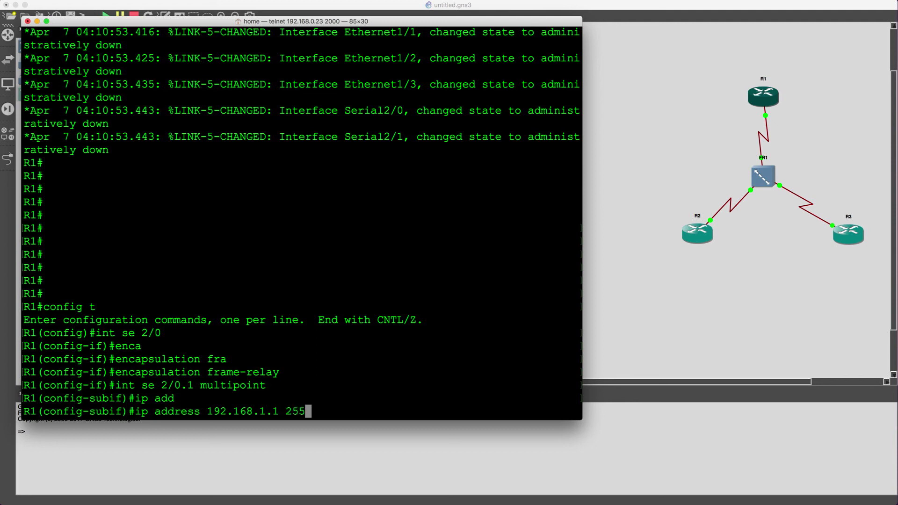
pyautogui.write('.255.255.0')
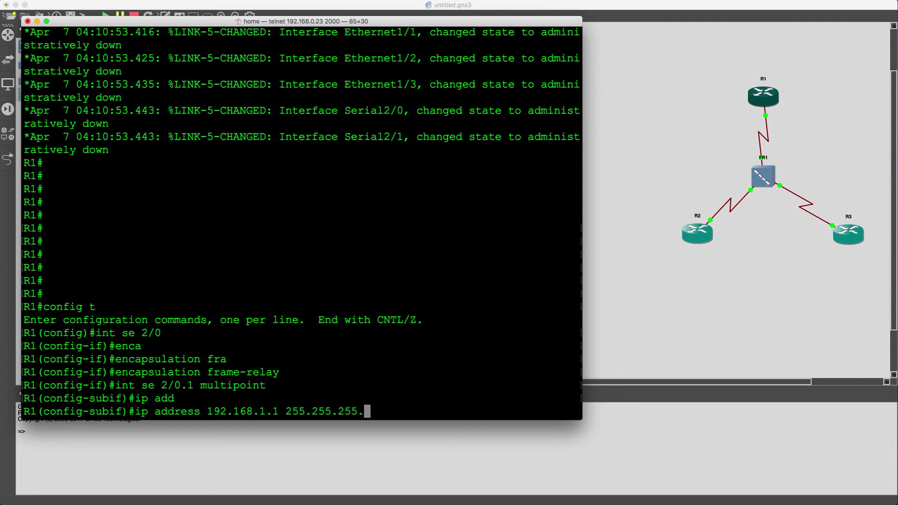
pyautogui.press('Return')
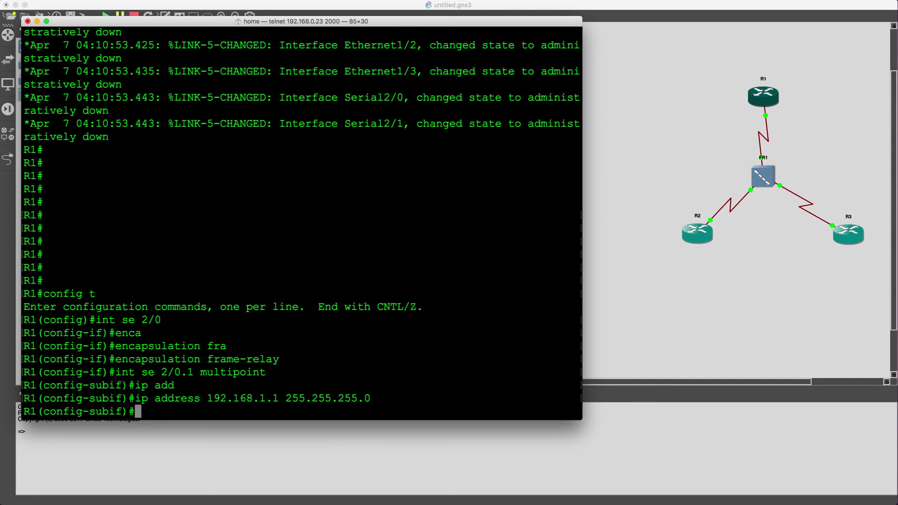
# Map 192.168.1.2 to DLCI 101 with broadcast on R1's subinterface
pyautogui.write('fram')
pyautogui.press('Tab')
pyautogui.write('map ')
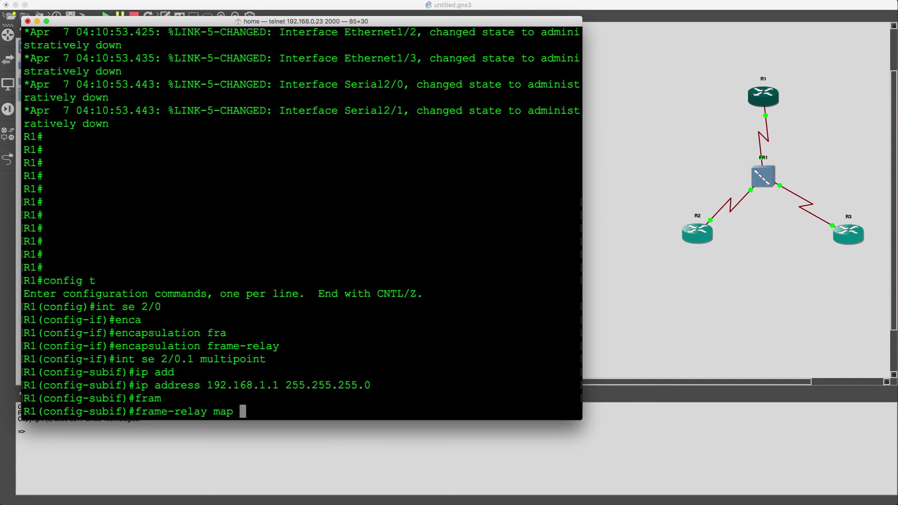
pyautogui.write('ip 192.168.1.3')
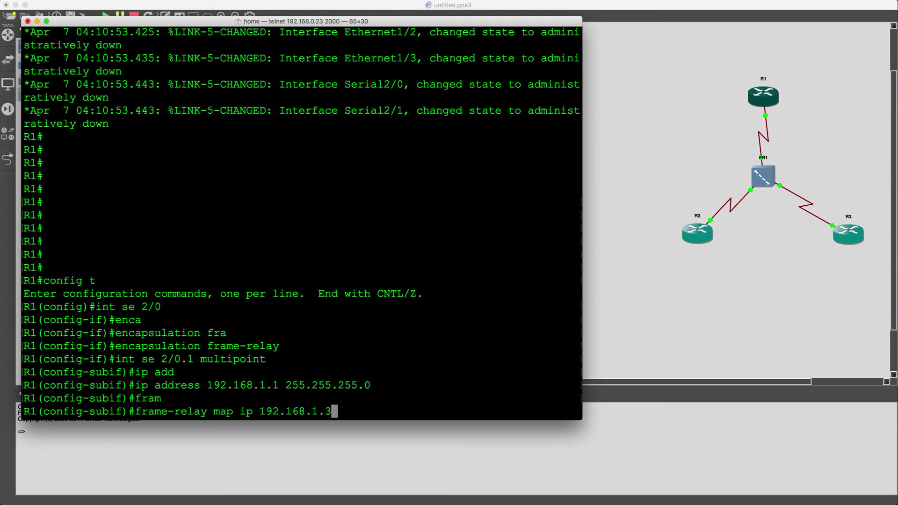
pyautogui.press('BackSpace')
pyautogui.write('2 101 broad')
pyautogui.press('Tab')
pyautogui.press('Return')
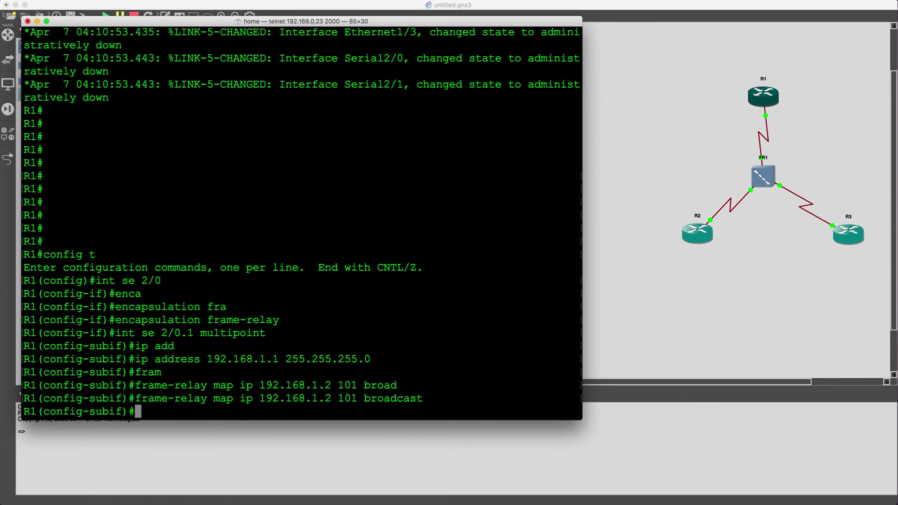
pyautogui.press('Return')
pyautogui.press('Return')
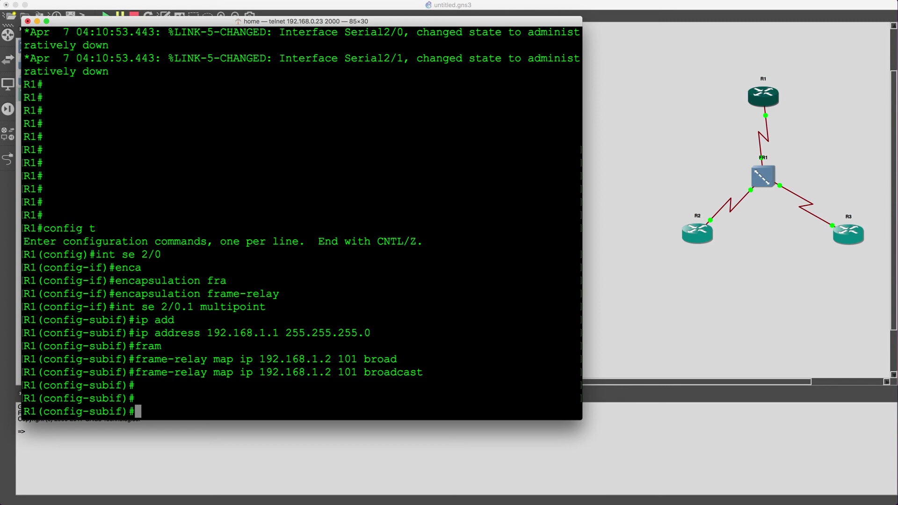
# Map 192.168.1.3 to DLCI 102 with broadcast, then type end
pyautogui.write('fram')
pyautogui.press('Tab')
pyautogui.write('map ip ')
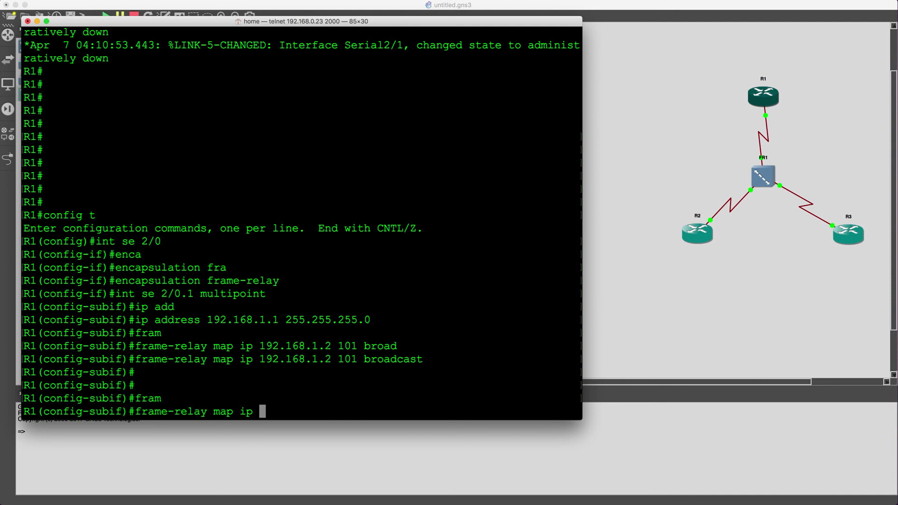
pyautogui.write('192.168.1.3 ')
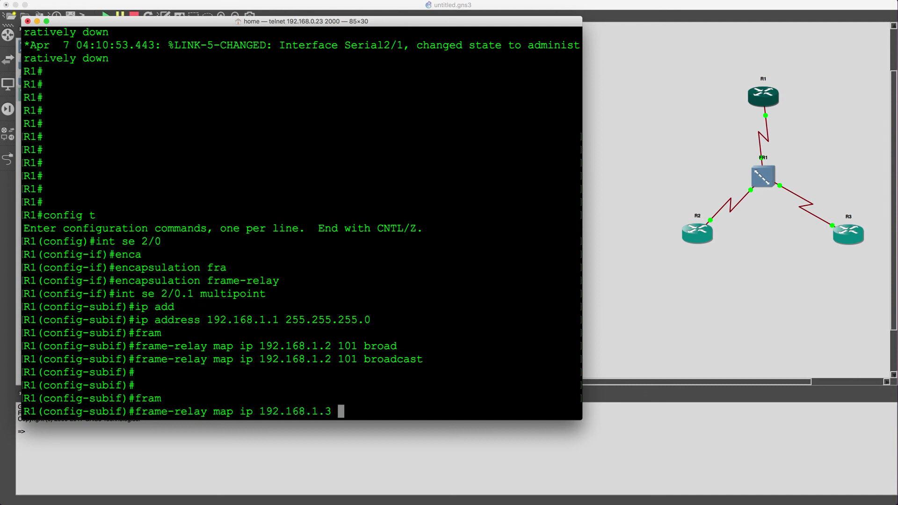
pyautogui.write('102 bro')
pyautogui.press('Tab')
pyautogui.press('Return')
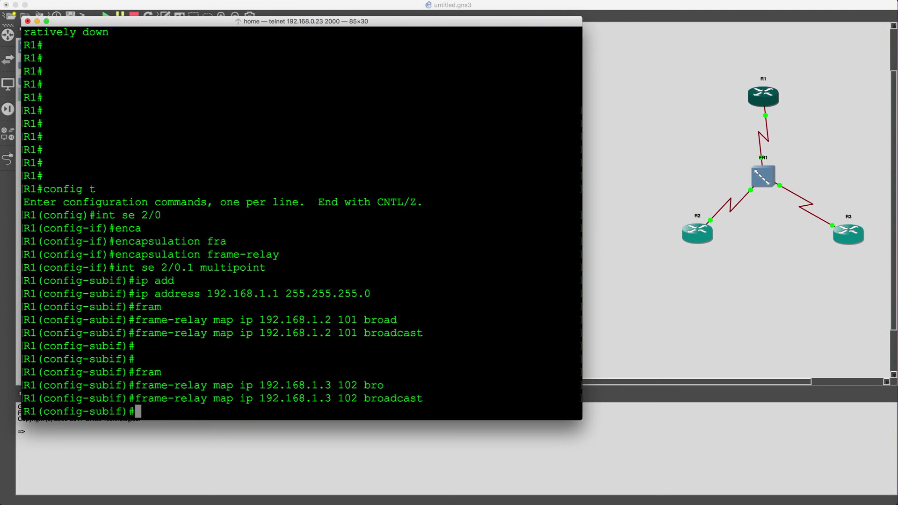
pyautogui.press('Return')
pyautogui.press('Return')
pyautogui.press('Return')
pyautogui.write('end')
pyautogui.press('Return')
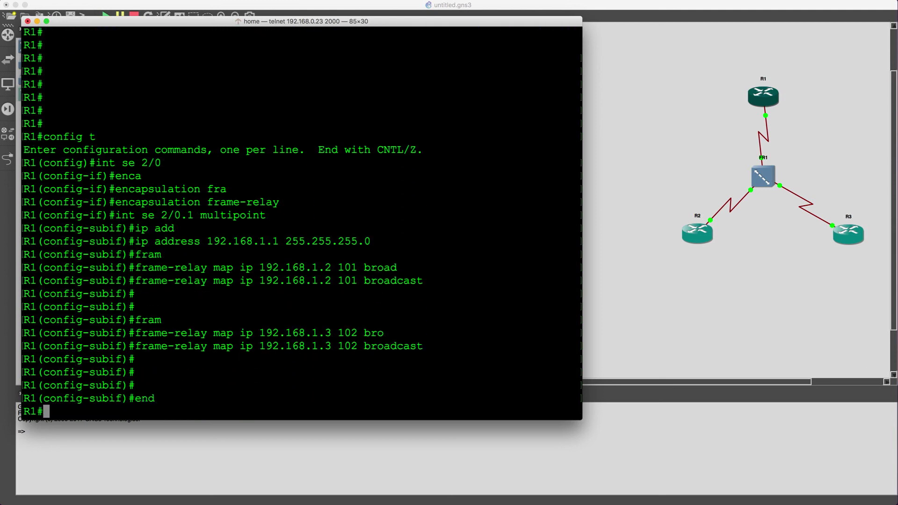
# Check R1's PVCs with show frame-relay pvc, finding DLCIs 101 and 102 inactive
pyautogui.press('Return')
pyautogui.press('Return')
pyautogui.write('sho')
pyautogui.press('Tab')
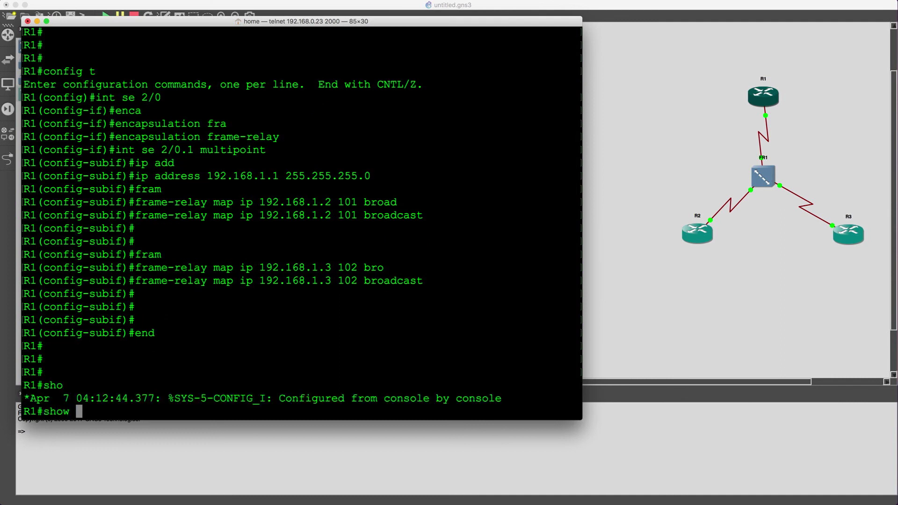
pyautogui.write('fra')
pyautogui.press('Tab')
pyautogui.write('me')
pyautogui.press('Tab')
pyautogui.write('-')
pyautogui.press('Tab')
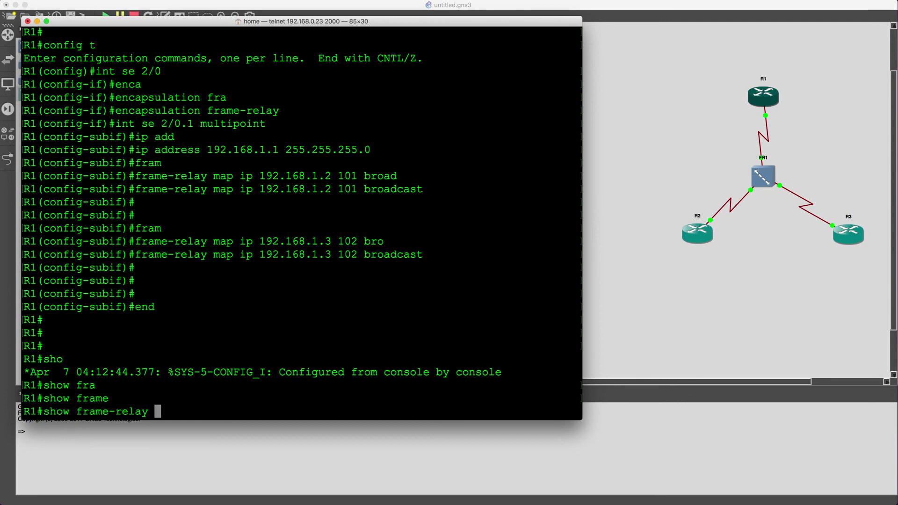
pyautogui.write('pvc')
pyautogui.press('Return')
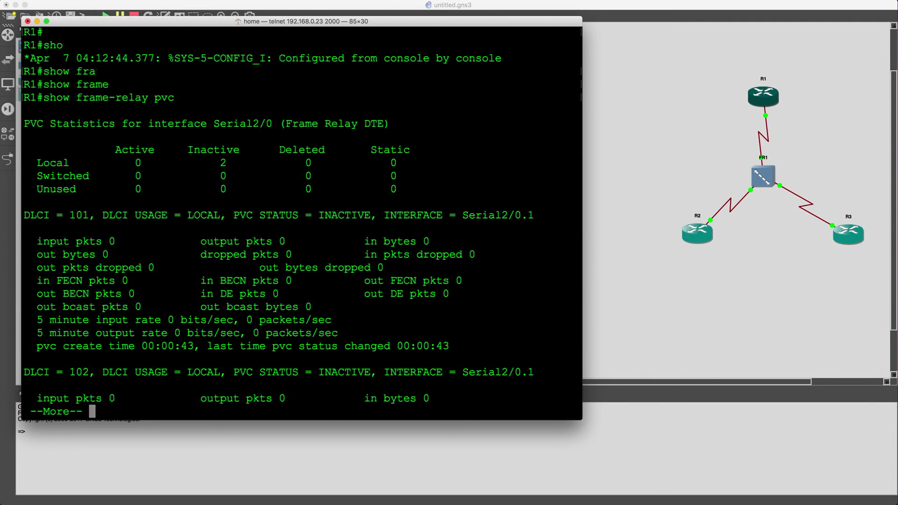
pyautogui.press('space')
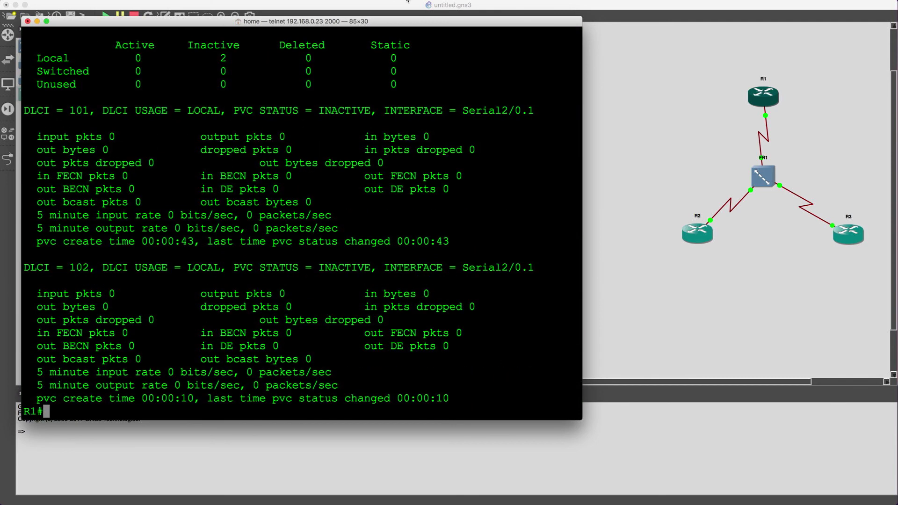
pyautogui.scroll(10, 234, 268)
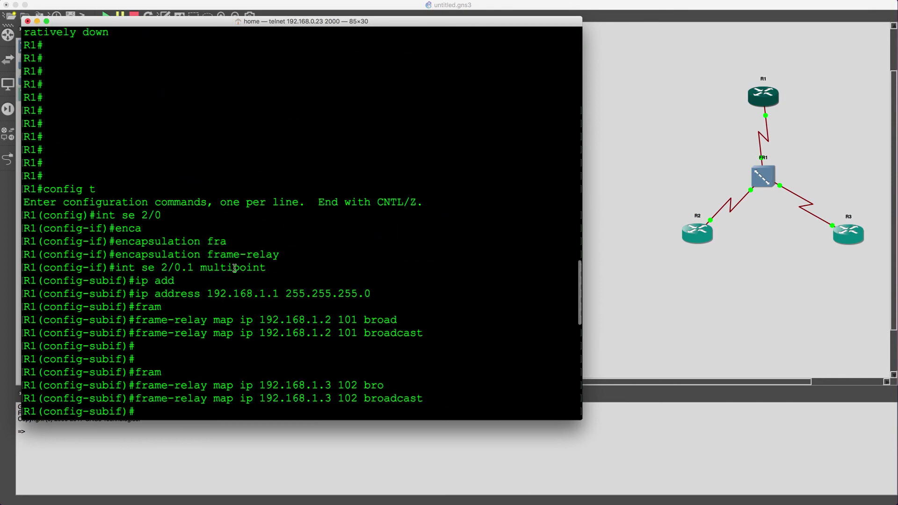
pyautogui.scroll(-10, 234, 267)
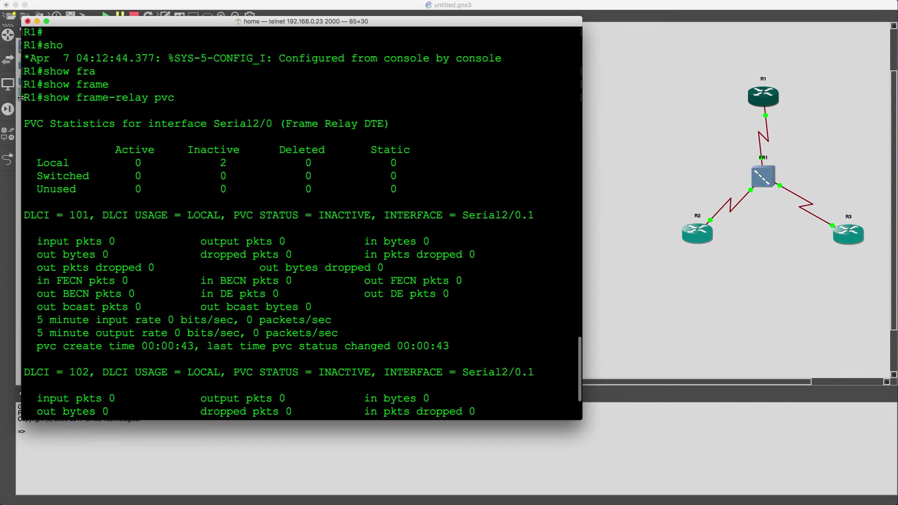
pyautogui.moveTo(206, 163); pyautogui.dragTo(235, 164)
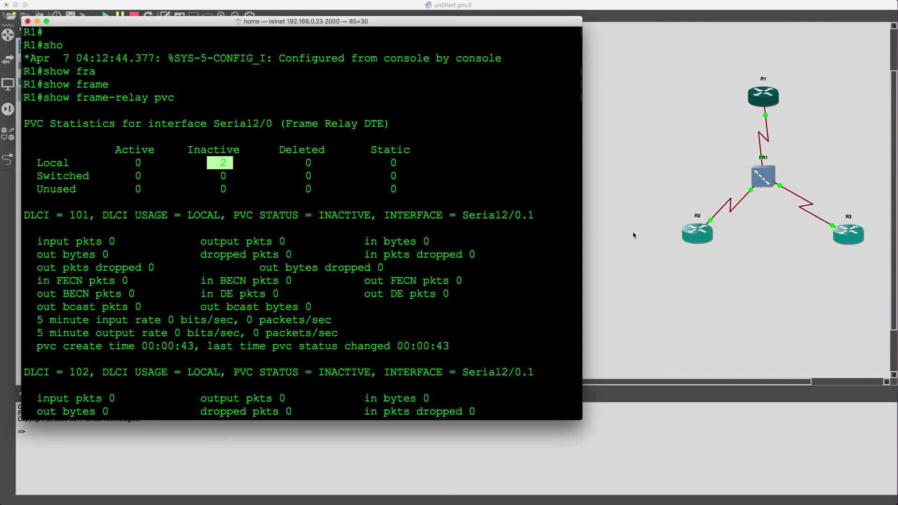
# End R1's telnet session and open R2's console beside the topology
pyautogui.click(27, 21)
pyautogui.click(366, 77)
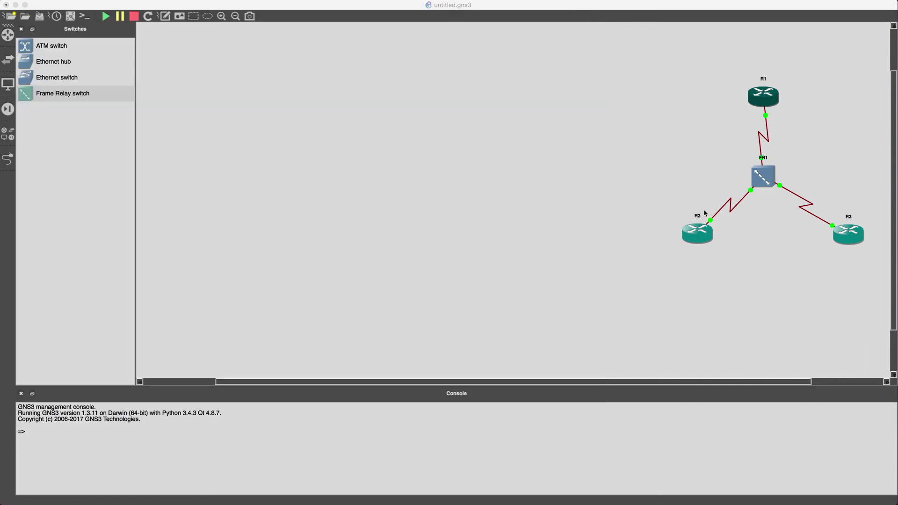
pyautogui.doubleClick(695, 235)
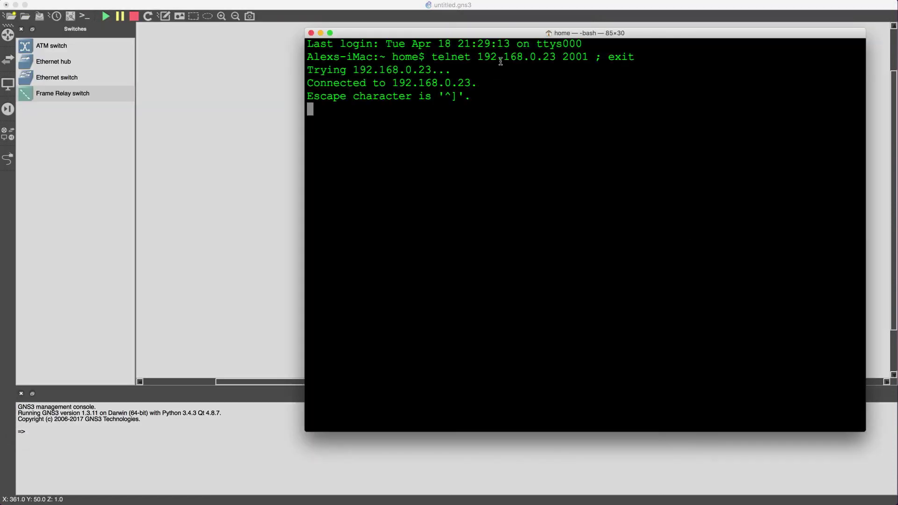
pyautogui.moveTo(523, 39); pyautogui.dragTo(252, 29)
# Enter configuration mode on R2 and set Serial2/0 to Frame Relay encapsulation
pyautogui.press('Return')
pyautogui.press('Return')
pyautogui.press('Return')
pyautogui.press('Return')
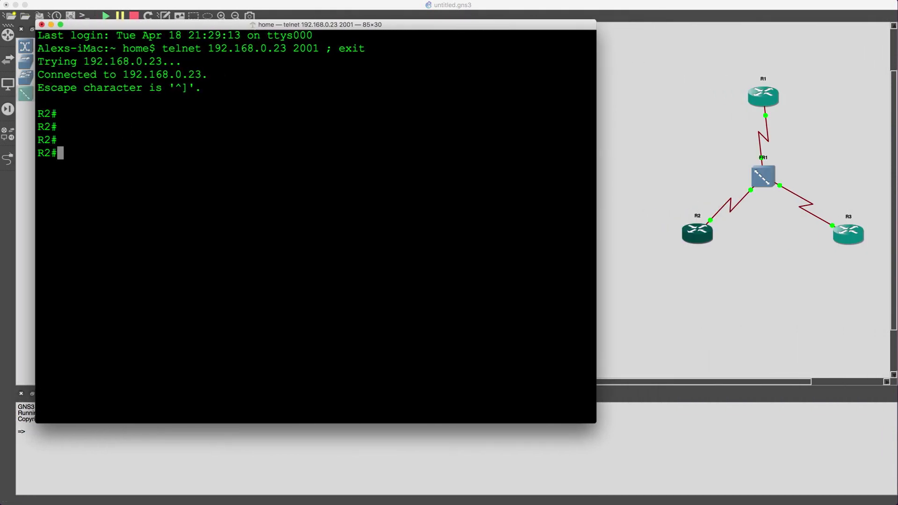
pyautogui.write('config t')
pyautogui.press('Return')
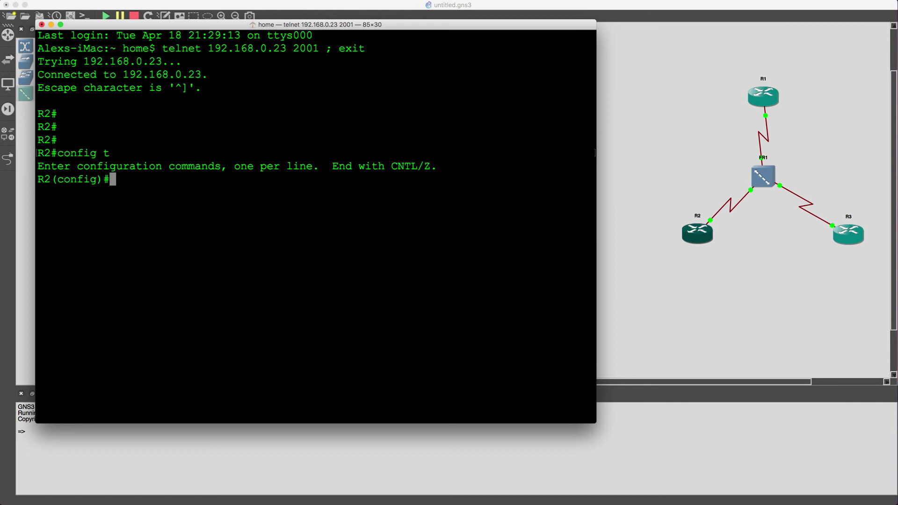
pyautogui.write('int se 2/0')
pyautogui.press('Return')
pyautogui.write('ecan')
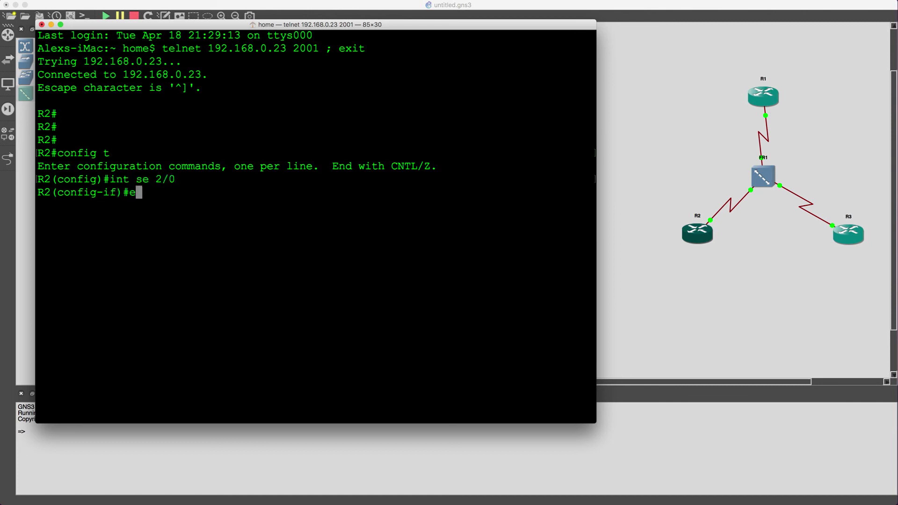
pyautogui.press('Tab')
pyautogui.press('BackSpace')
pyautogui.press('BackSpace')
pyautogui.press('BackSpace')
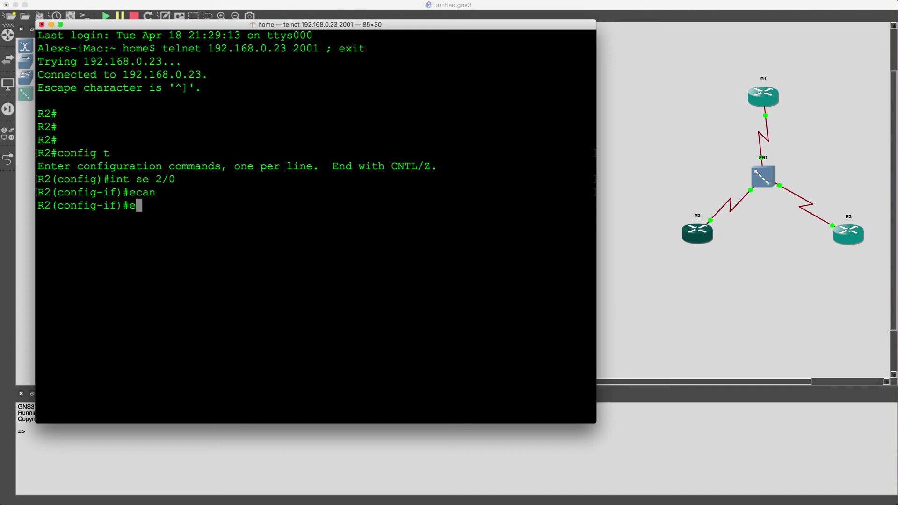
pyautogui.write('nca')
pyautogui.press('Tab')
pyautogui.write('fram')
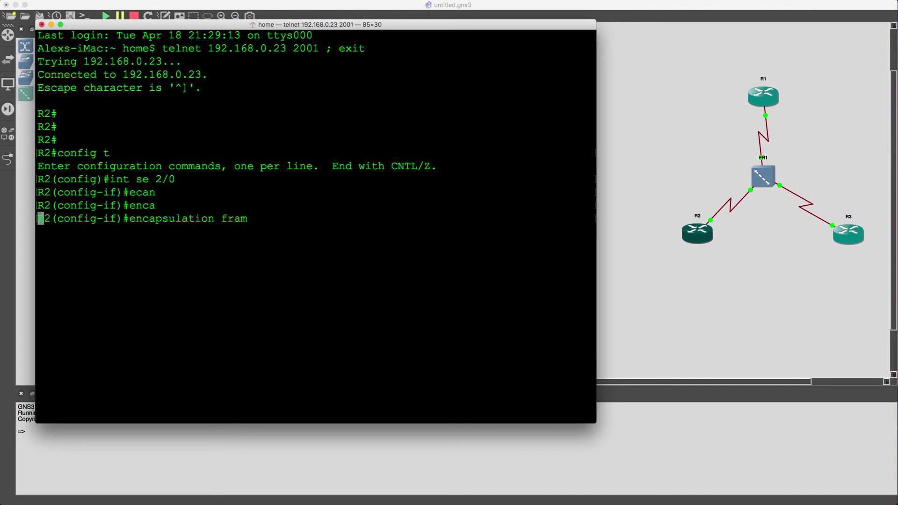
pyautogui.press('Tab')
pyautogui.press('Return')
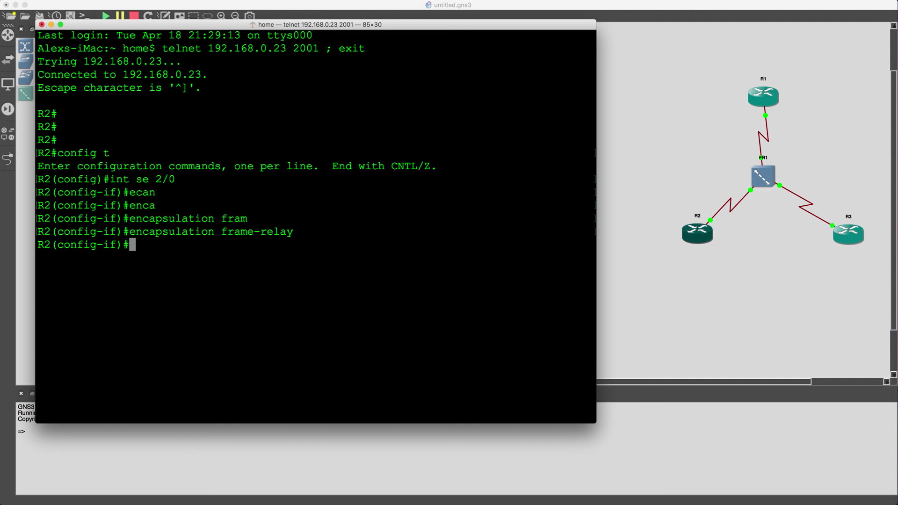
# Create multipoint subinterface Serial2/0.1 with address 192.168.1.2 255.255.255.0
pyautogui.write('int se 2/0.1 mult')
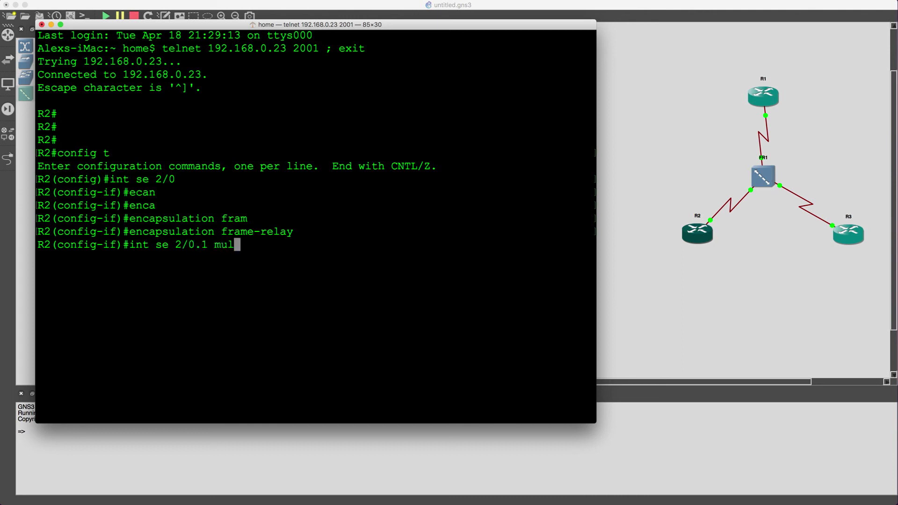
pyautogui.press('Tab')
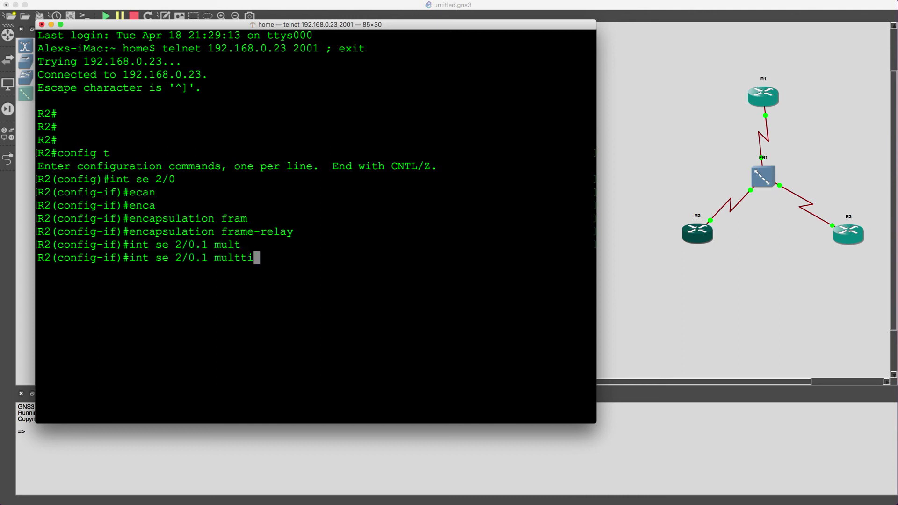
pyautogui.write('ipoin')
pyautogui.press('Tab')
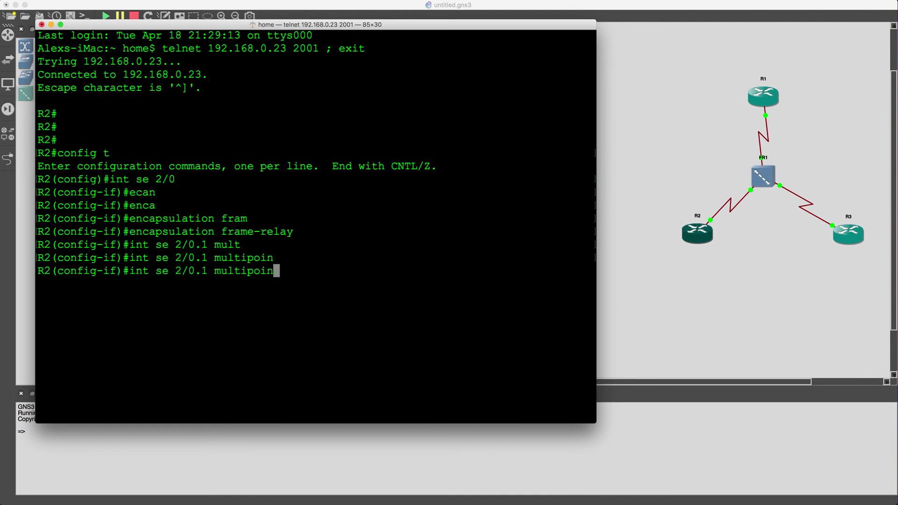
pyautogui.press('Return')
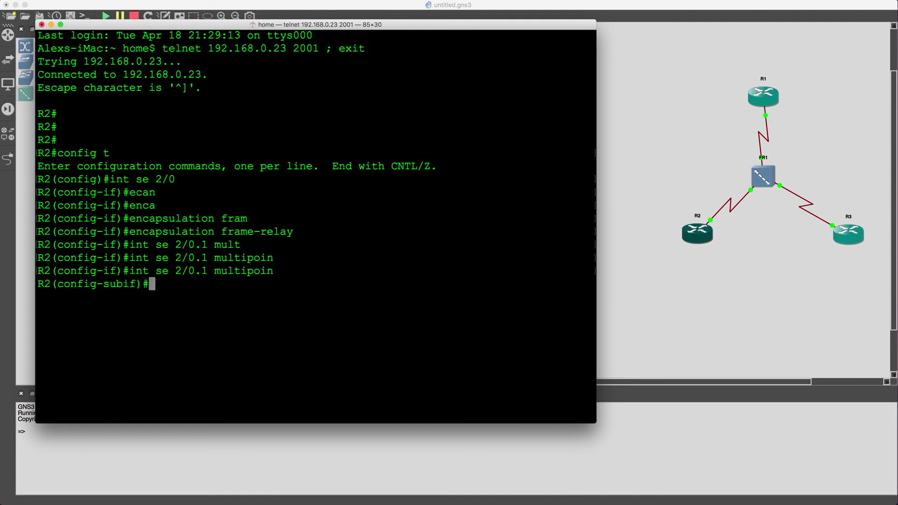
pyautogui.write('ip add')
pyautogui.press('Tab')
pyautogui.write('192.1')
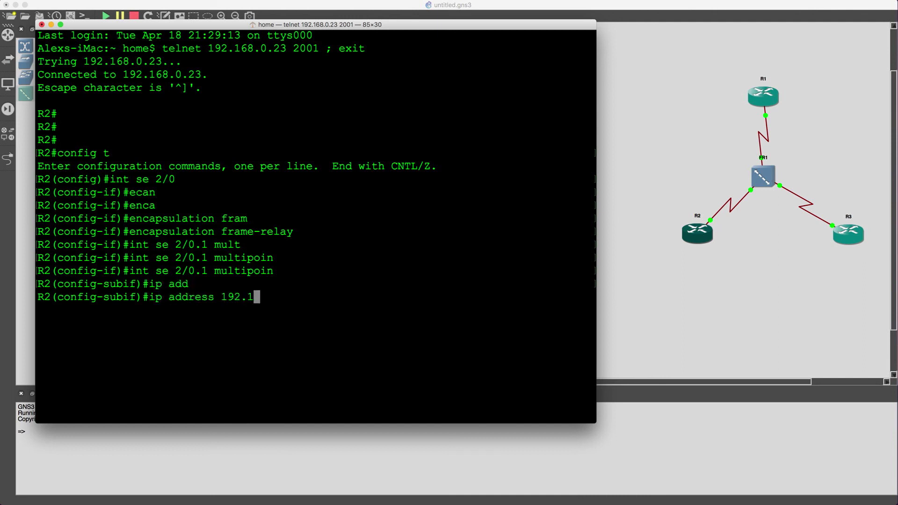
pyautogui.write('68.1.2 255.255.25')
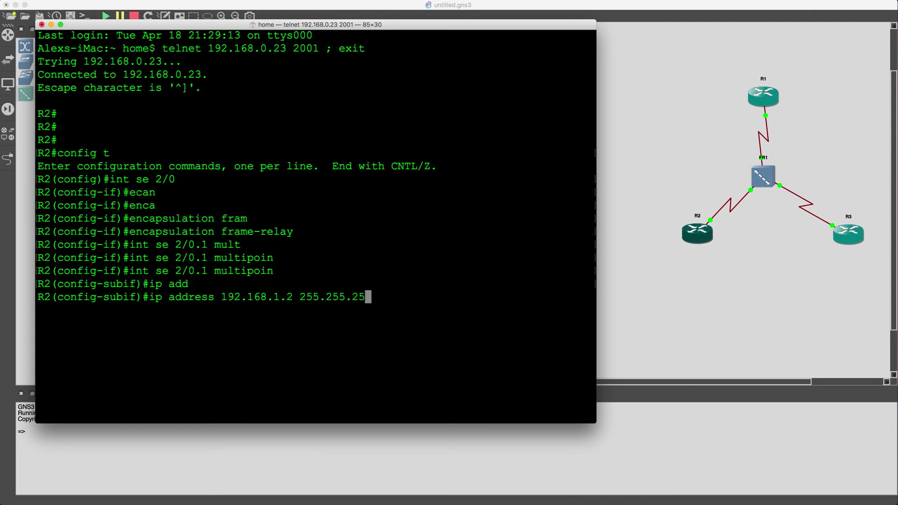
pyautogui.write('5.0')
pyautogui.press('Return')
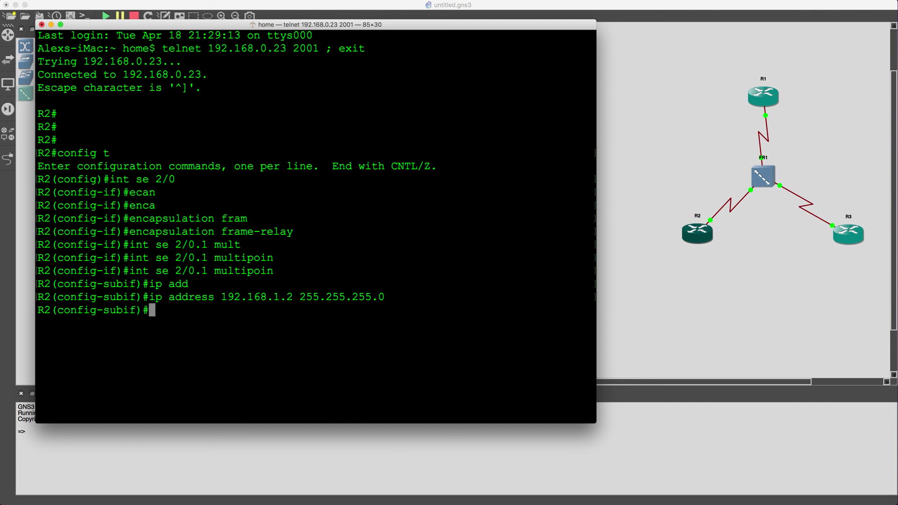
# Map 192.168.1.1 to DLCI 202 on R2's subinterface
pyautogui.write('fram')
pyautogui.press('Tab')
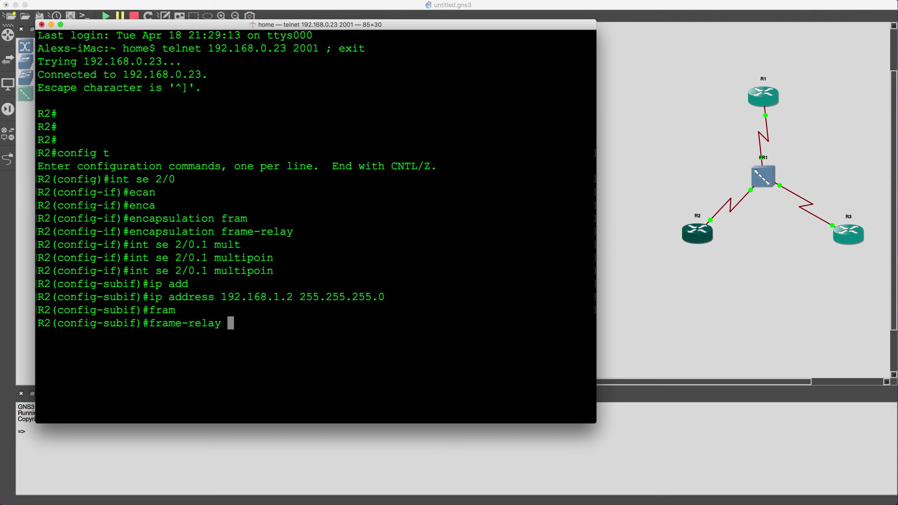
pyautogui.write('map ip 192.168.1')
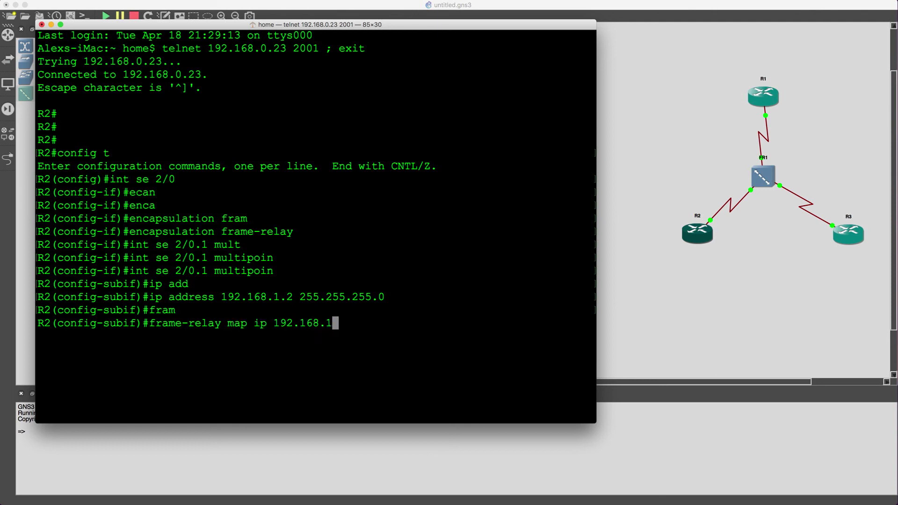
pyautogui.write('.1 202')
pyautogui.press('Return')
# Enter a broadcast frame-relay map for 192.168.1.3, which is rejected for lacking a DLCI
pyautogui.write('fram')
pyautogui.press('Tab')
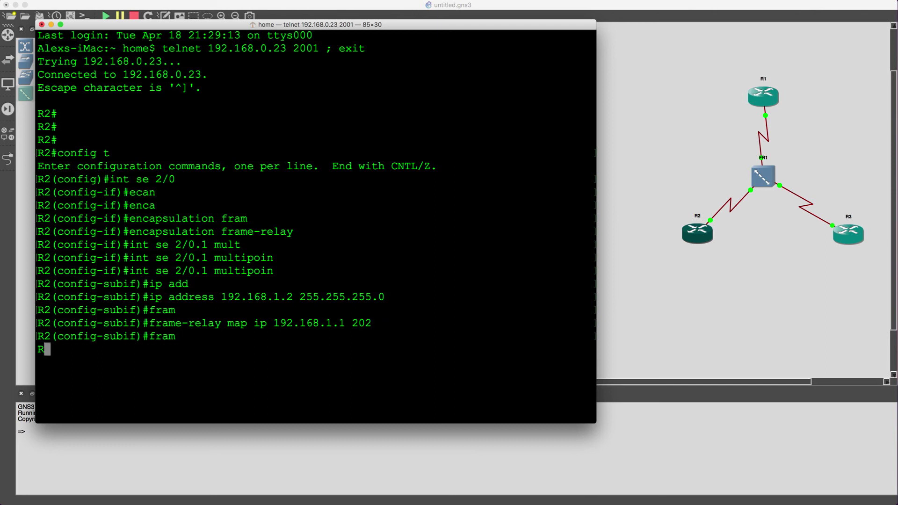
pyautogui.write('map ')
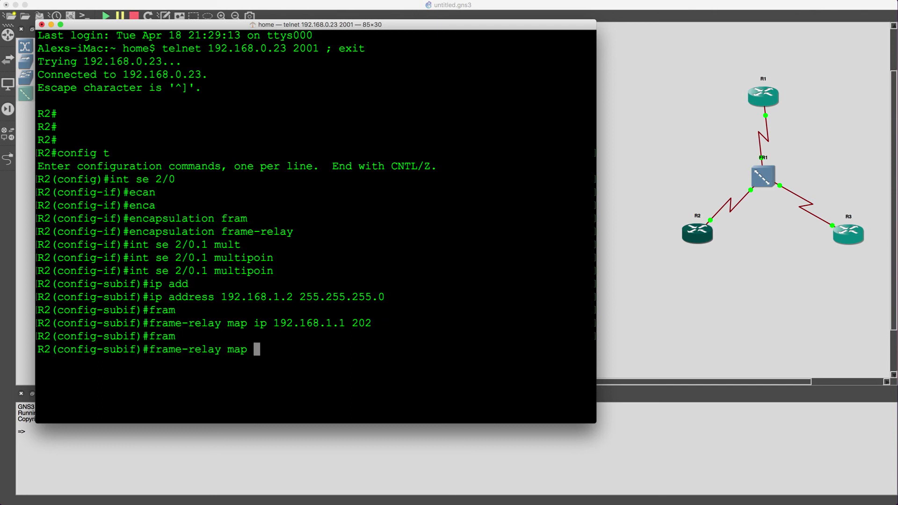
pyautogui.write('ip 192.168')
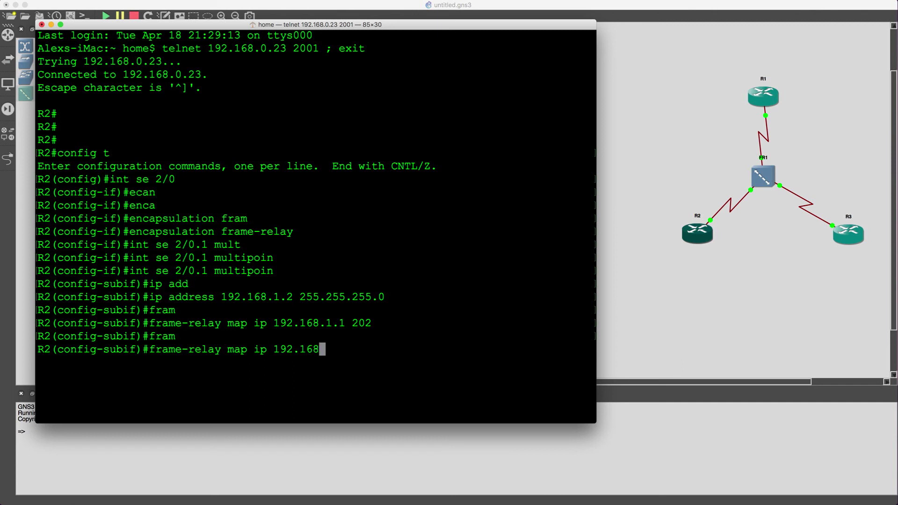
pyautogui.write('1')
pyautogui.press('BackSpace')
pyautogui.write('.1.3 broa')
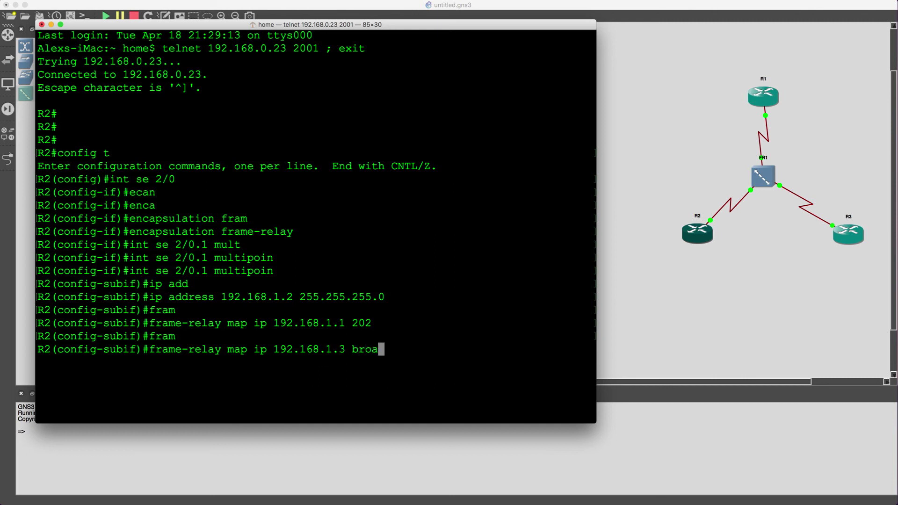
pyautogui.press('Tab')
pyautogui.press('BackSpace')
pyautogui.press('BackSpace')
pyautogui.press('BackSpace')
pyautogui.press('BackSpace')
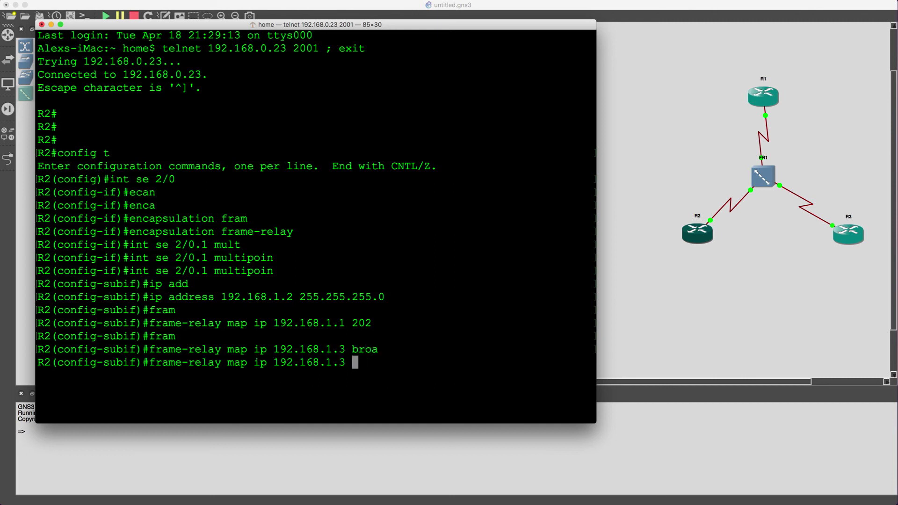
pyautogui.write('broad')
pyautogui.press('Tab')
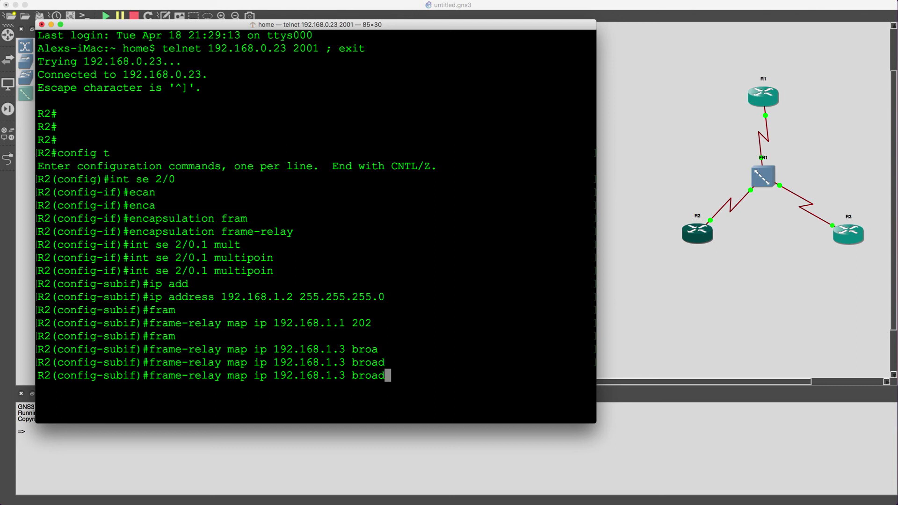
pyautogui.write('cast')
pyautogui.press('Return')
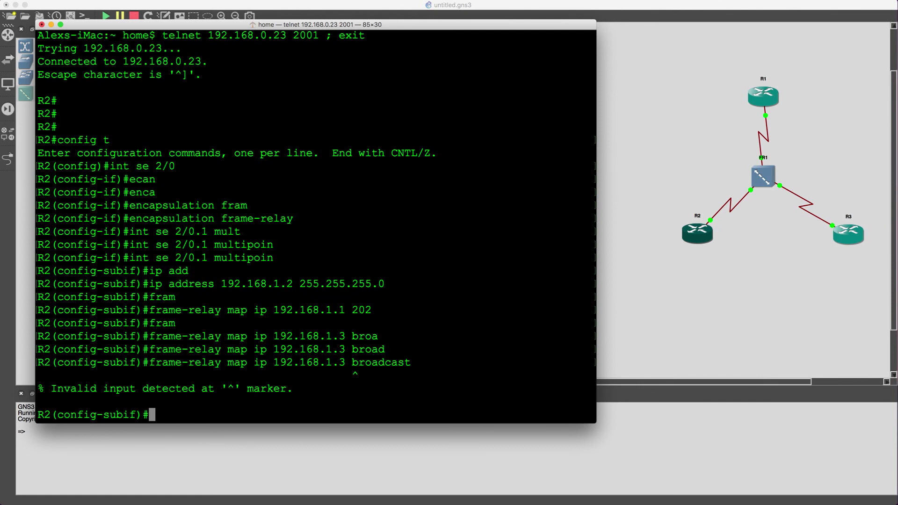
# Fix the rejected command by adding DLCI 202, mapping 192.168.1.3 with broadcast
pyautogui.press('Up')
pyautogui.press('Left')
pyautogui.press('Left')
pyautogui.press('Left')
pyautogui.press('Left')
pyautogui.press('Left')
pyautogui.press('Left')
pyautogui.press('Left')
pyautogui.press('Left')
pyautogui.press('Left')
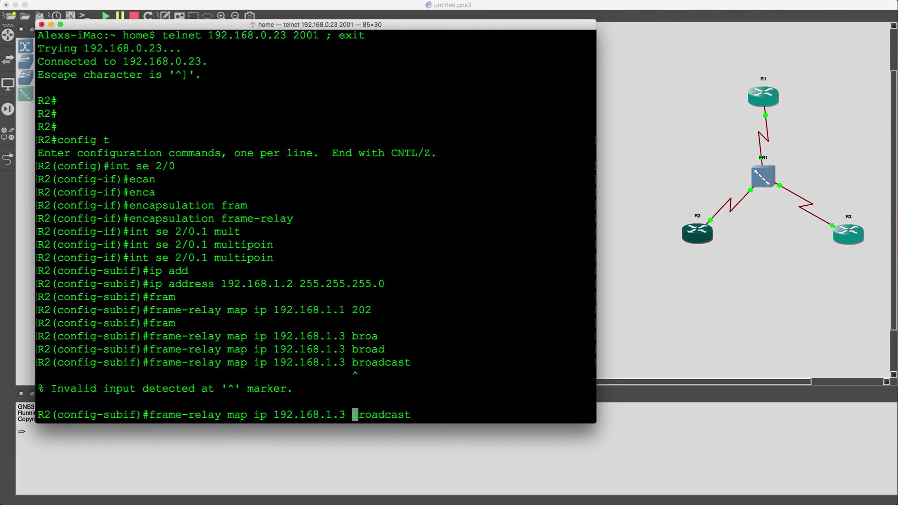
pyautogui.write('202')
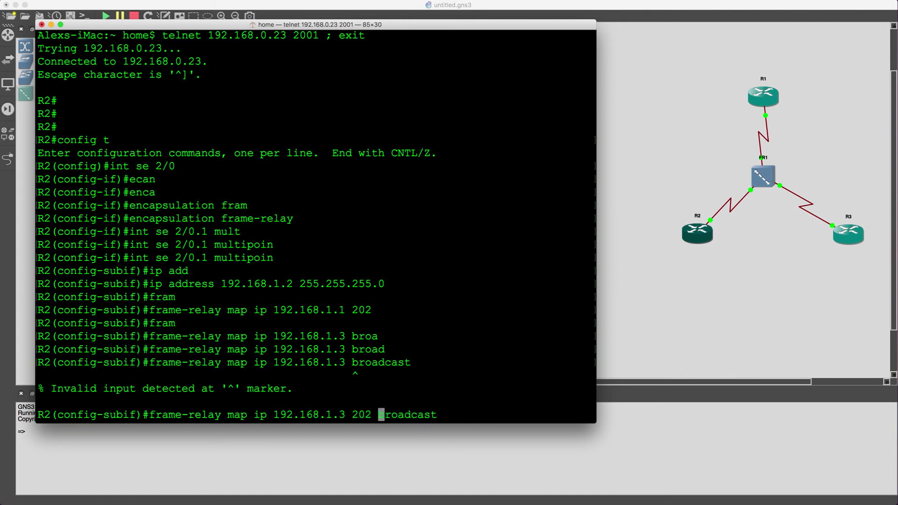
pyautogui.press('Return')
pyautogui.press('Return')
pyautogui.press('Return')
# Exit configuration mode and show R2's Frame Relay PVCs, noting one inactive PVC
pyautogui.press('Return')
pyautogui.write('end')
pyautogui.press('Return')
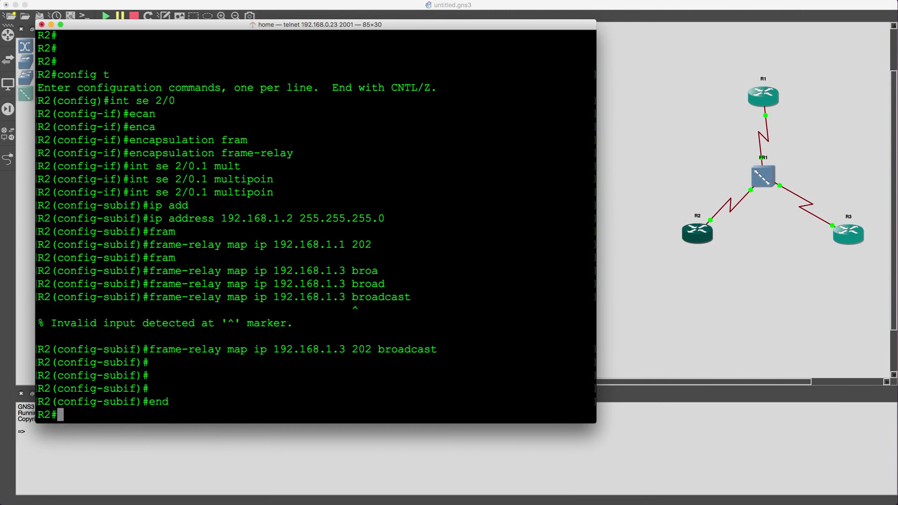
pyautogui.press('Return')
pyautogui.press('Return')
pyautogui.press('Return')
pyautogui.write('show fram')
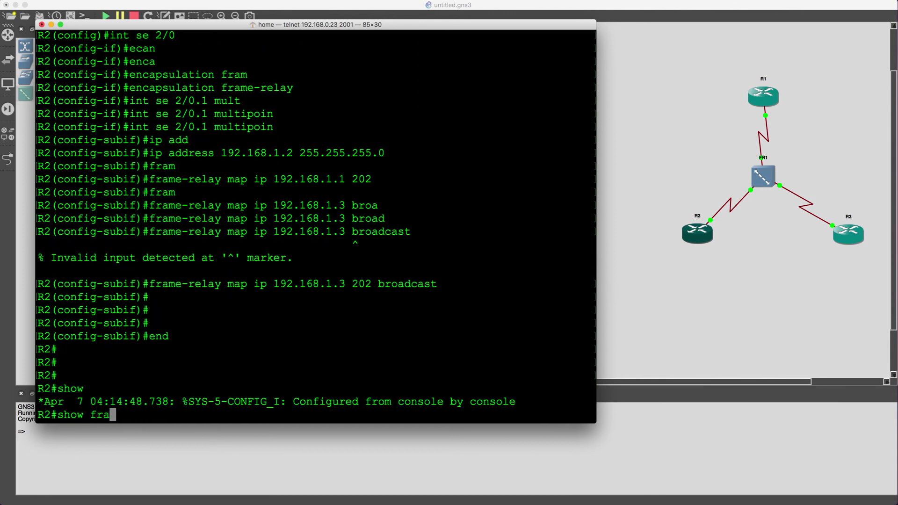
pyautogui.press('Tab')
pyautogui.write('pvc')
pyautogui.press('Return')
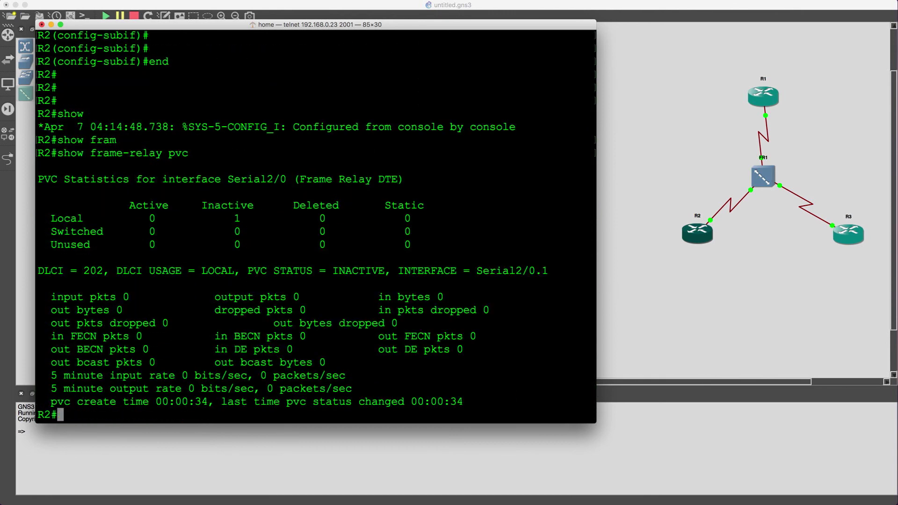
pyautogui.moveTo(234, 218); pyautogui.dragTo(255, 218)
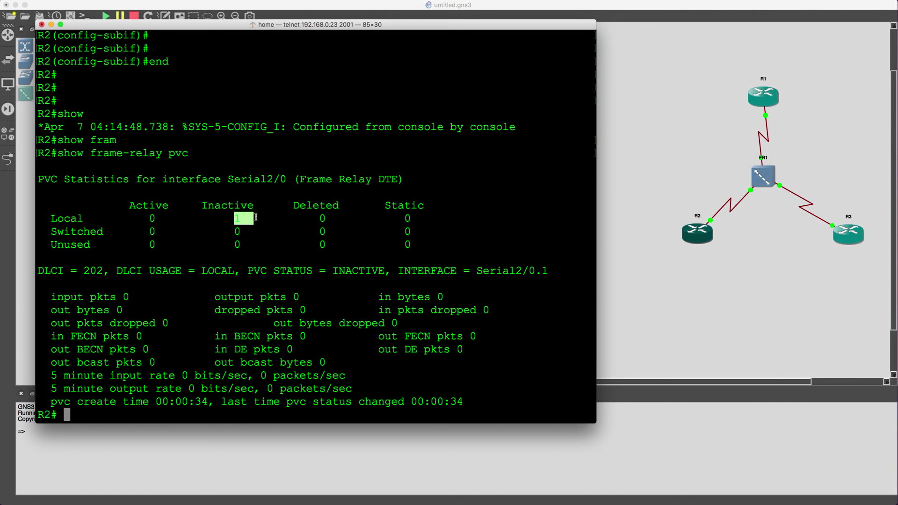
# Rerun show frame-relay pvc several times; DLCI 202 on Serial2/0.1 stays inactive
pyautogui.press('Up')
pyautogui.press('Return')
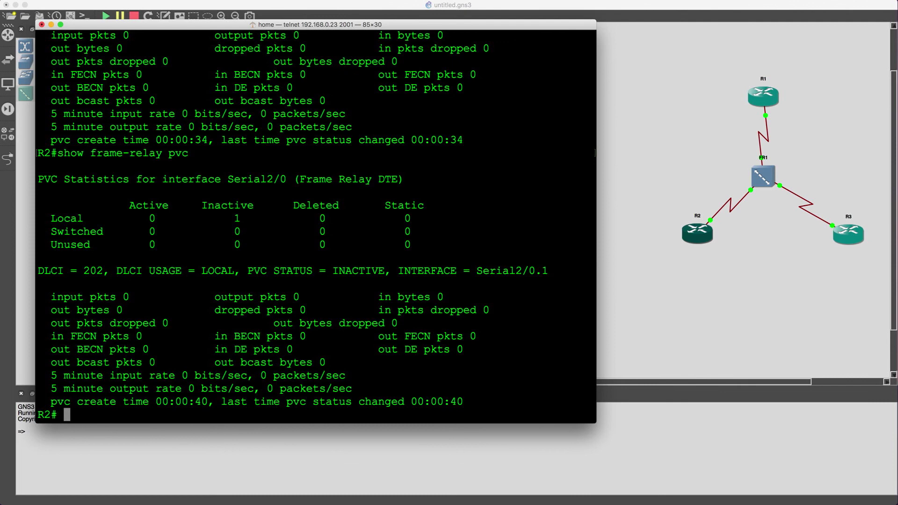
pyautogui.press('Return')
pyautogui.press('Return')
pyautogui.press('Return')
pyautogui.press('Up')
pyautogui.press('Return')
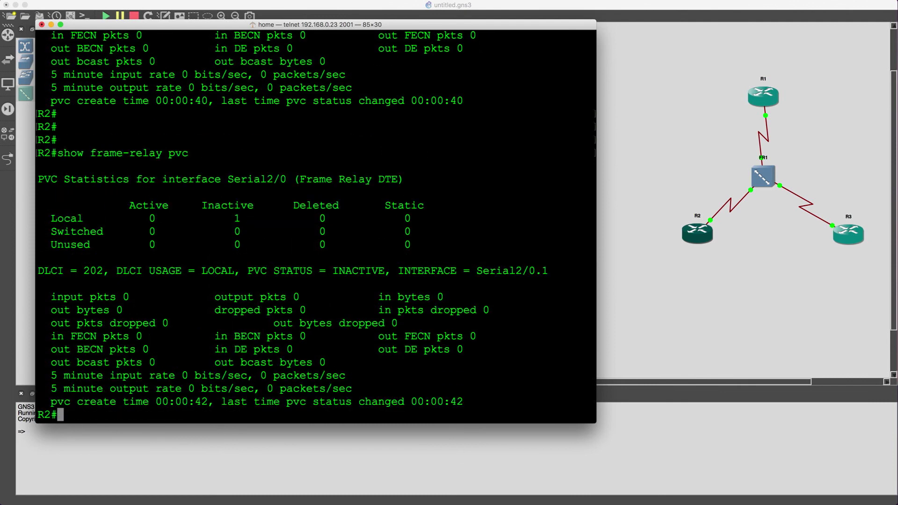
pyautogui.press('Return')
pyautogui.press('Return')
pyautogui.press('Return')
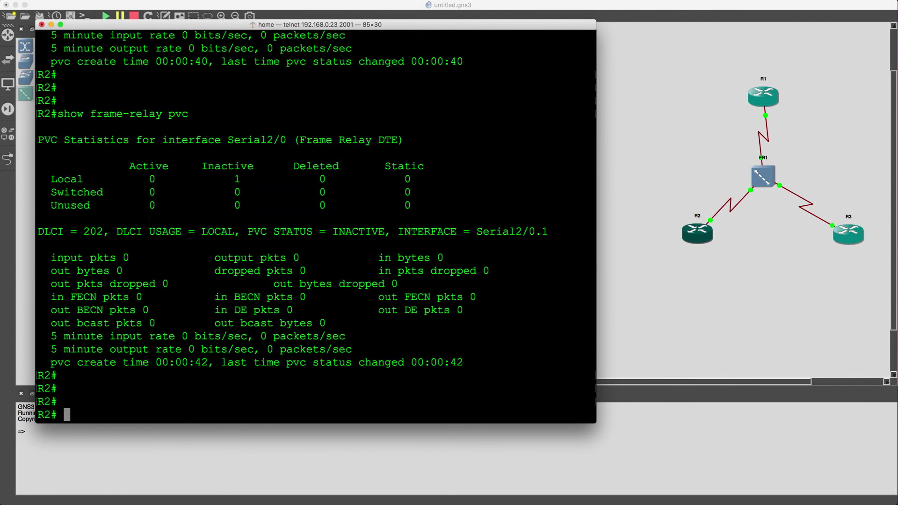
pyautogui.press('Up')
pyautogui.press('Return')
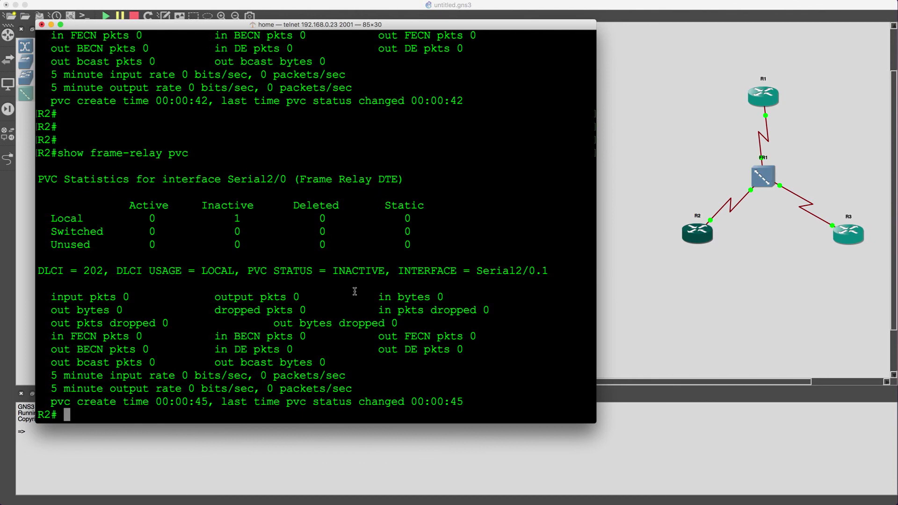
pyautogui.press('Up')
pyautogui.press('Return')
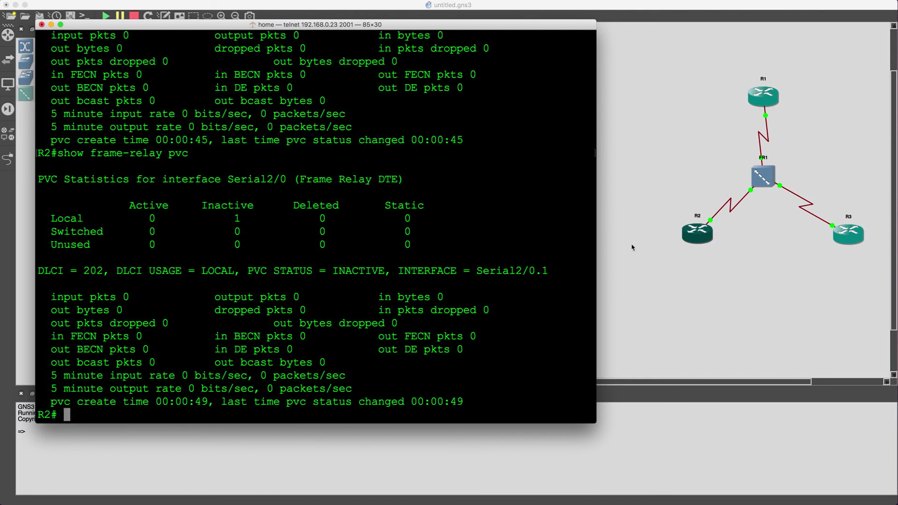
# Close R2's console and open a console session to router R3
pyautogui.click(42, 24)
pyautogui.click(380, 83)
pyautogui.doubleClick(848, 237)
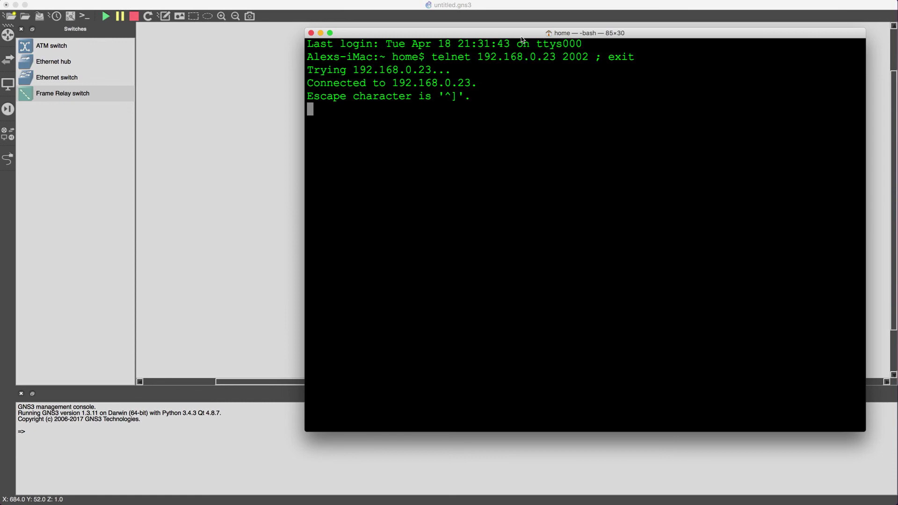
pyautogui.moveTo(517, 40); pyautogui.dragTo(242, 55)
pyautogui.press('Return')
pyautogui.press('Return')
pyautogui.press('Return')
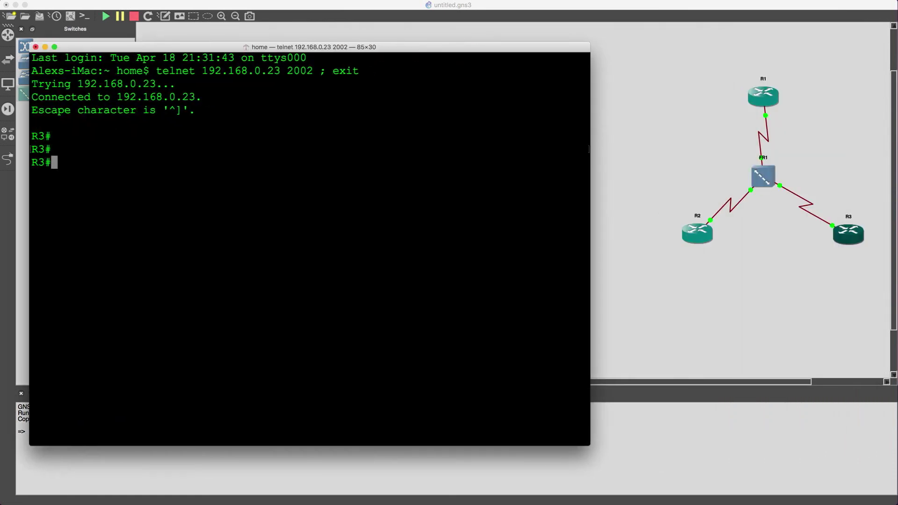
# On R3, set Serial2/0 to Frame Relay encapsulation
pyautogui.write('config t')
pyautogui.press('Return')
pyautogui.write('int se 2.')
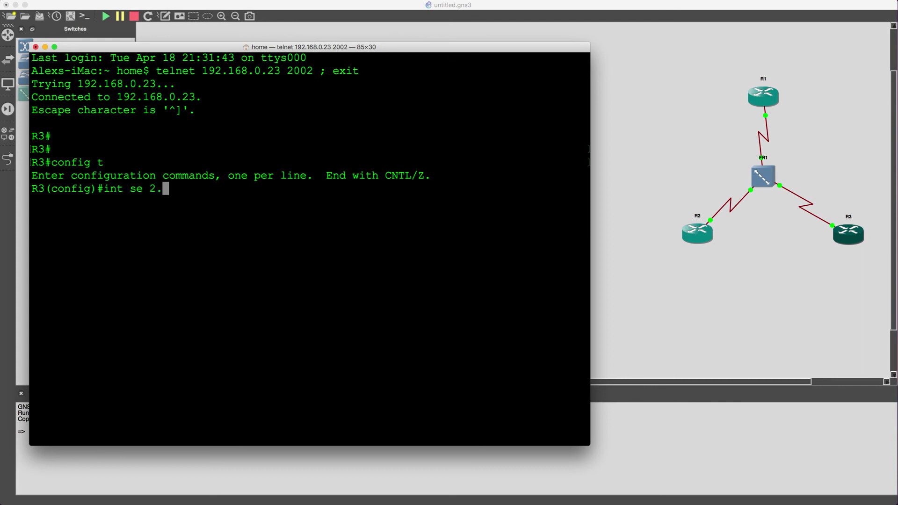
pyautogui.press('BackSpace')
pyautogui.write('/-')
pyautogui.press('BackSpace')
pyautogui.write('0')
pyautogui.press('Return')
pyautogui.write('enca')
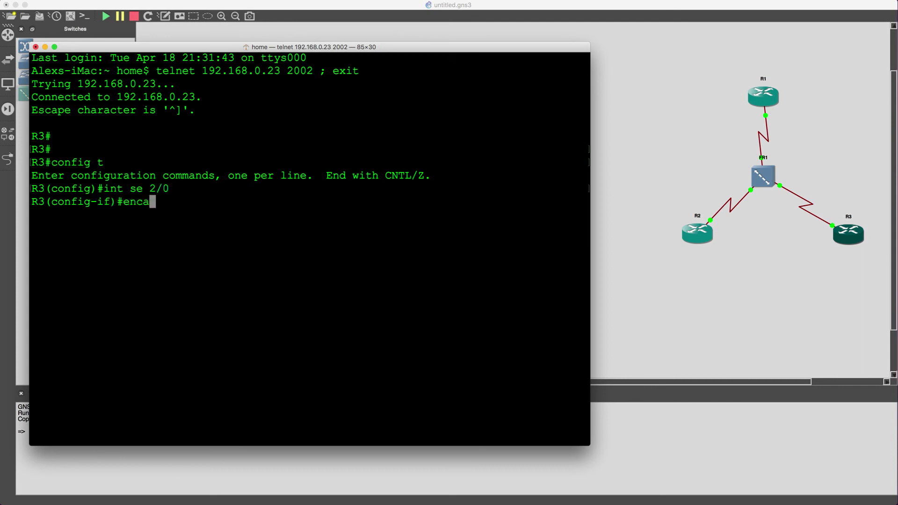
pyautogui.press('Tab')
pyautogui.write('fra')
pyautogui.press('Tab')
pyautogui.press('Return')
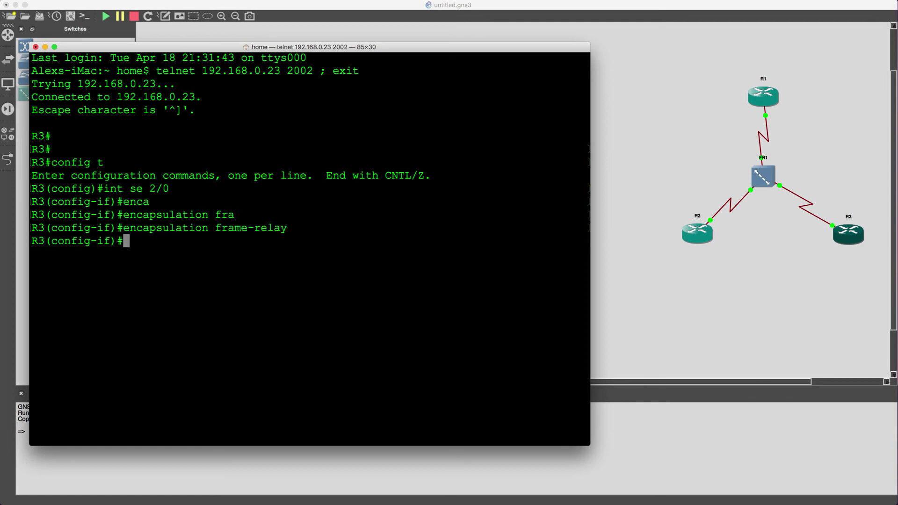
# Create multipoint subinterface Serial2/0.1 with address 192.168.1.3 255.255.255.0
pyautogui.write('int se 2/0')
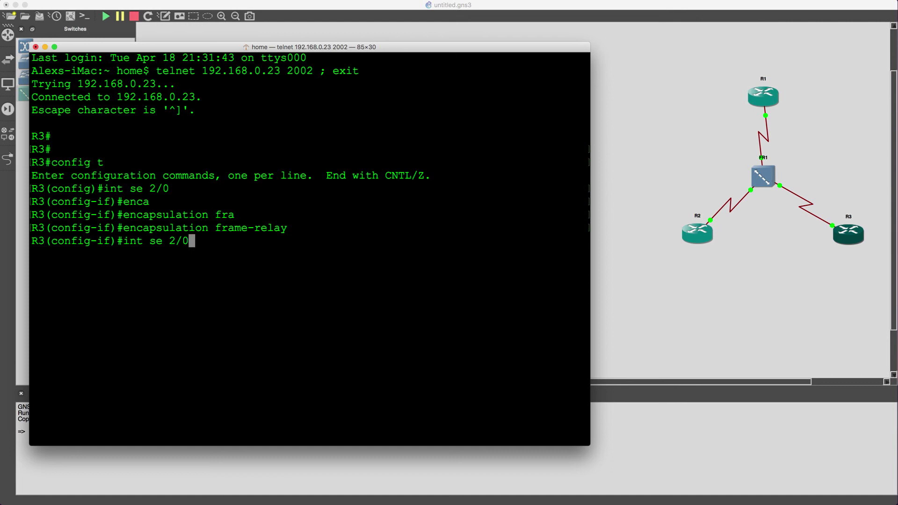
pyautogui.write('.1 multipoin')
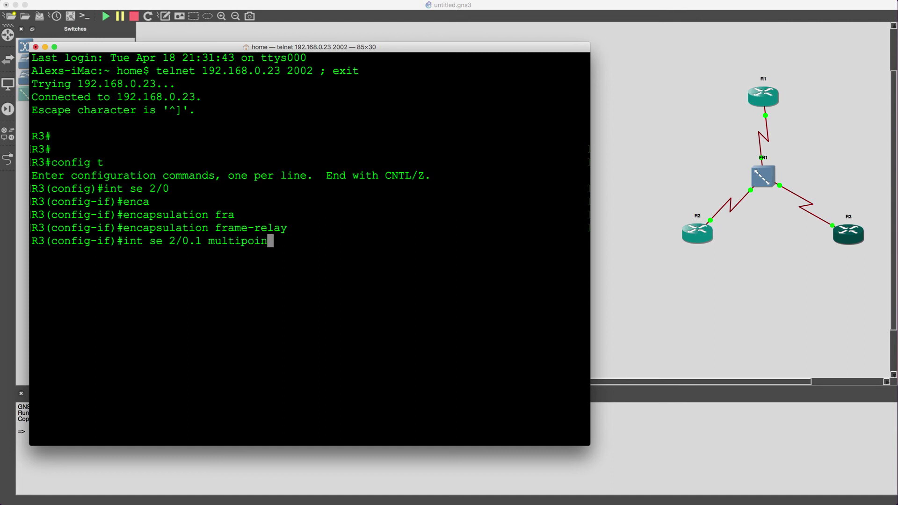
pyautogui.write('t')
pyautogui.press('Return')
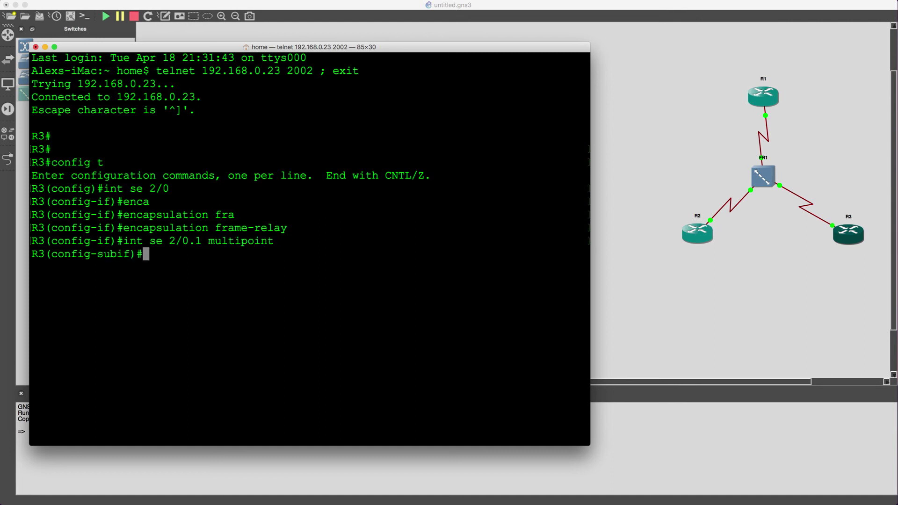
pyautogui.write('ip add')
pyautogui.press('Tab')
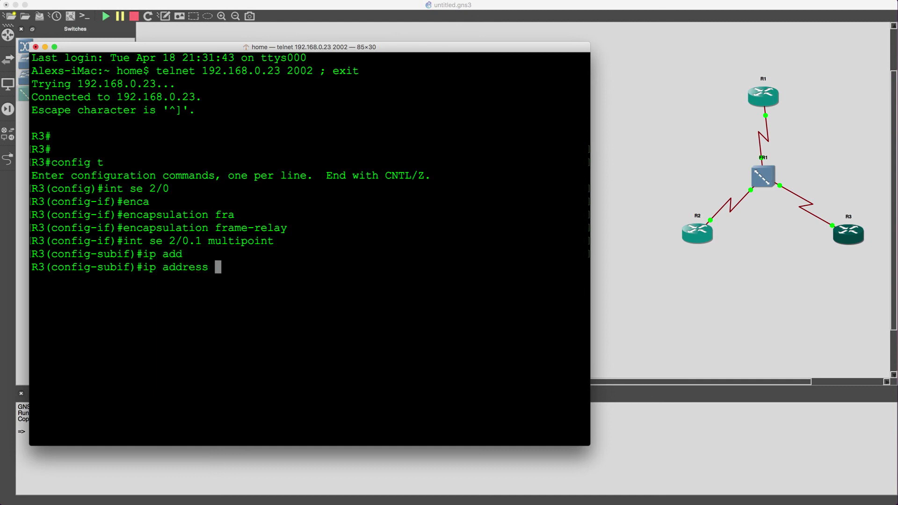
pyautogui.write('192.168.')
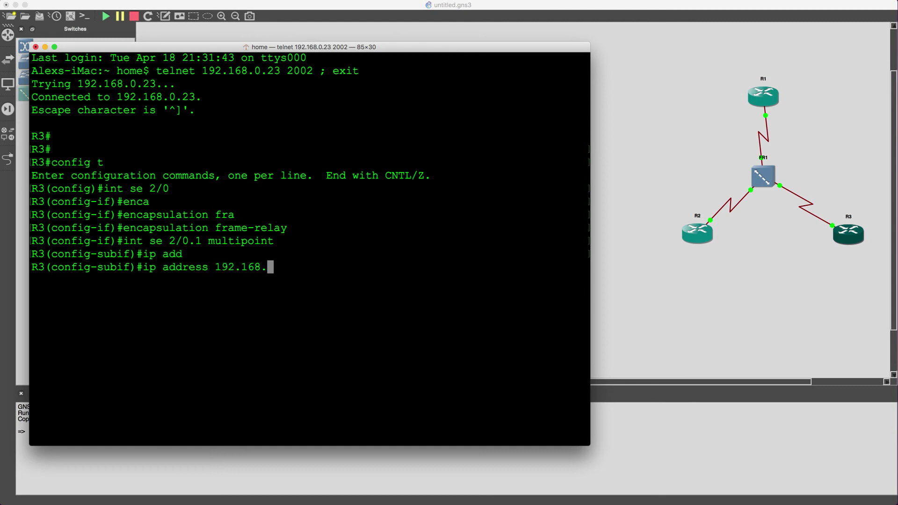
pyautogui.write('1.3 255.255.255.0')
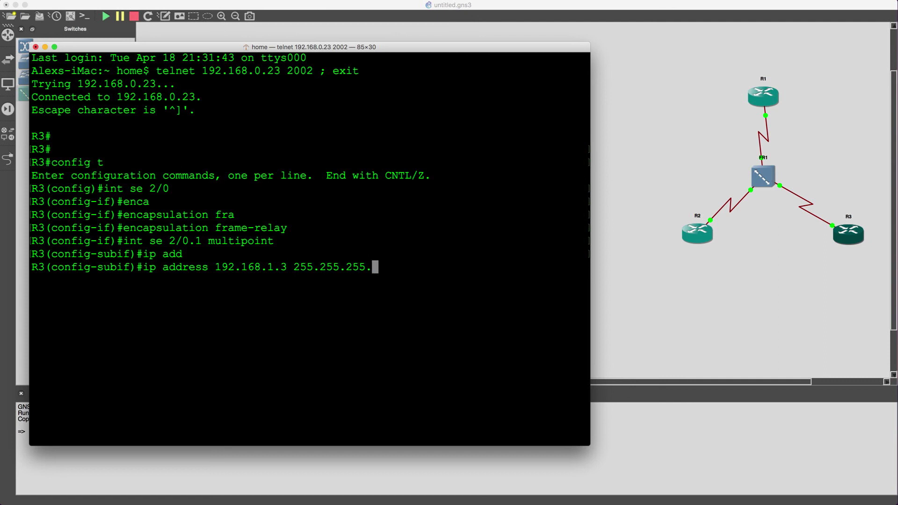
pyautogui.press('Return')
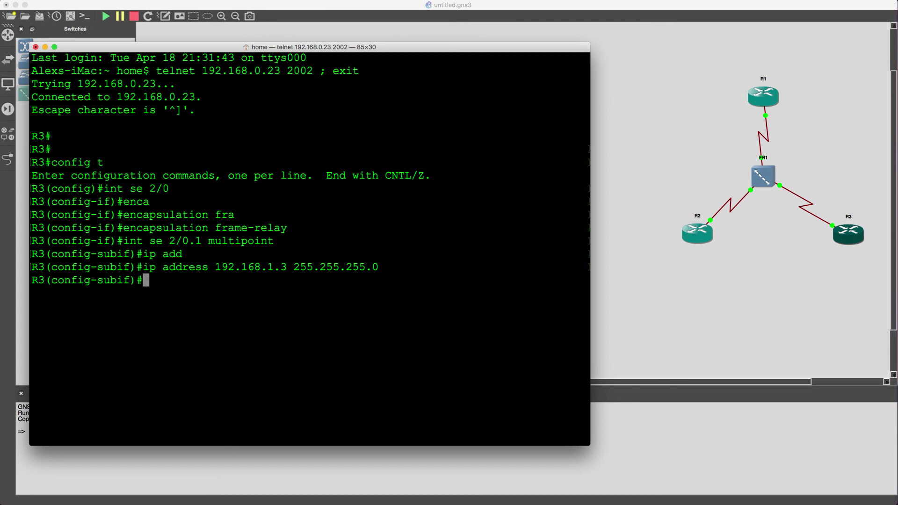
# On R3, map 192.168.1.1 to DLCI 303, and 192.168.1.2 to DLCI 303 with broadcast
pyautogui.write('frame')
pyautogui.press('Tab')
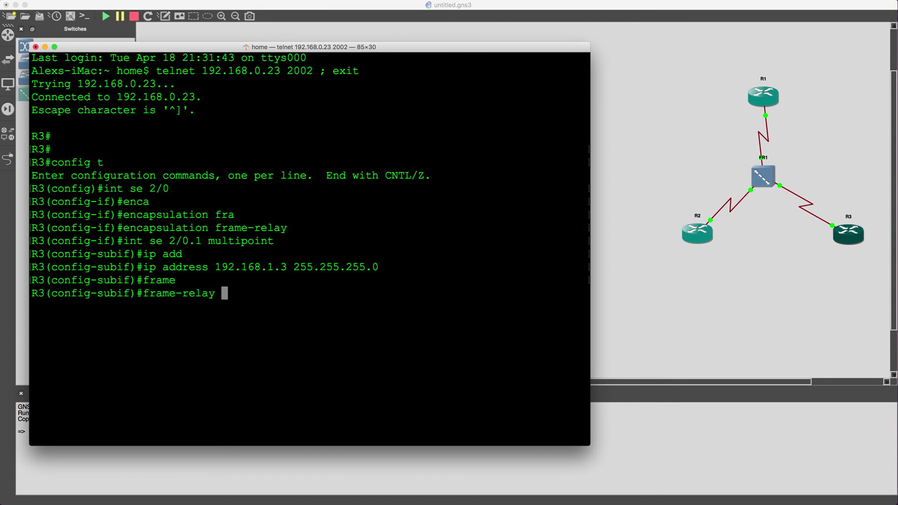
pyautogui.write('map ip 192.168.1')
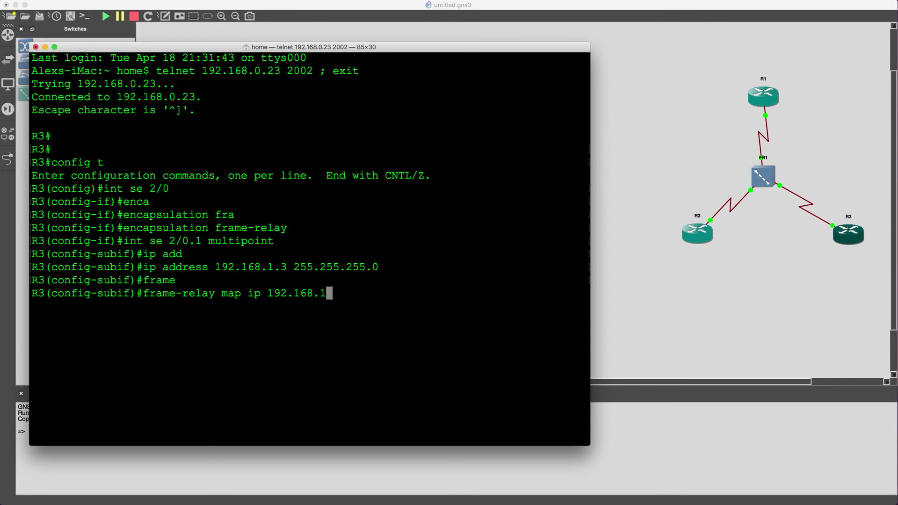
pyautogui.write('.1 303')
pyautogui.press('Return')
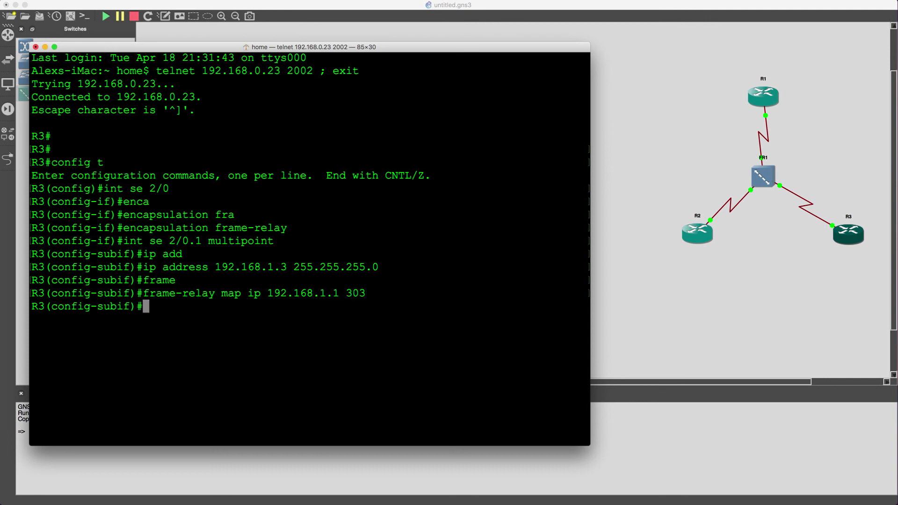
pyautogui.write('fram')
pyautogui.press('Tab')
pyautogui.write('map ip ')
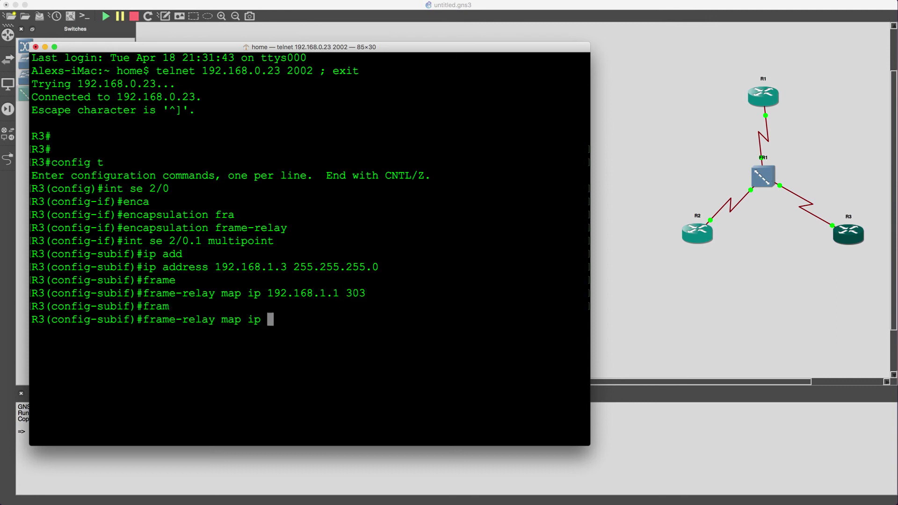
pyautogui.write('192.168.1.2 ')
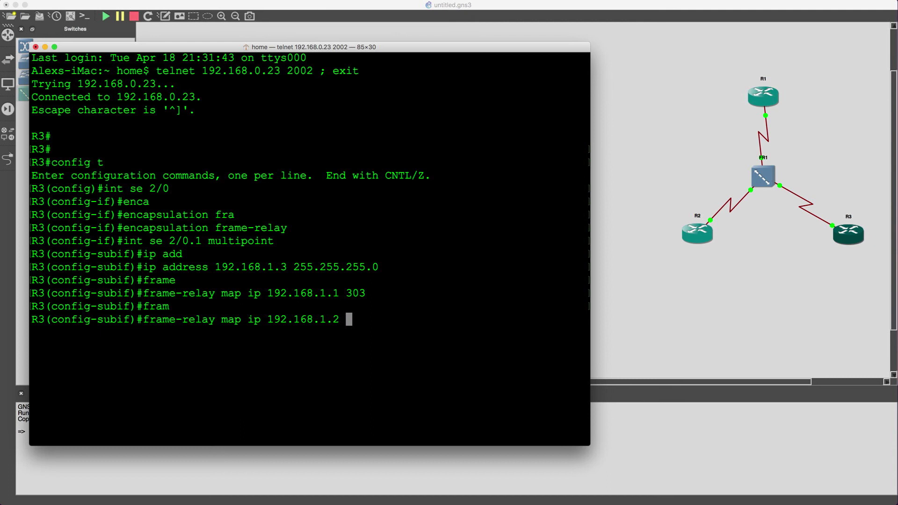
pyautogui.write('303 broad')
pyautogui.press('Tab')
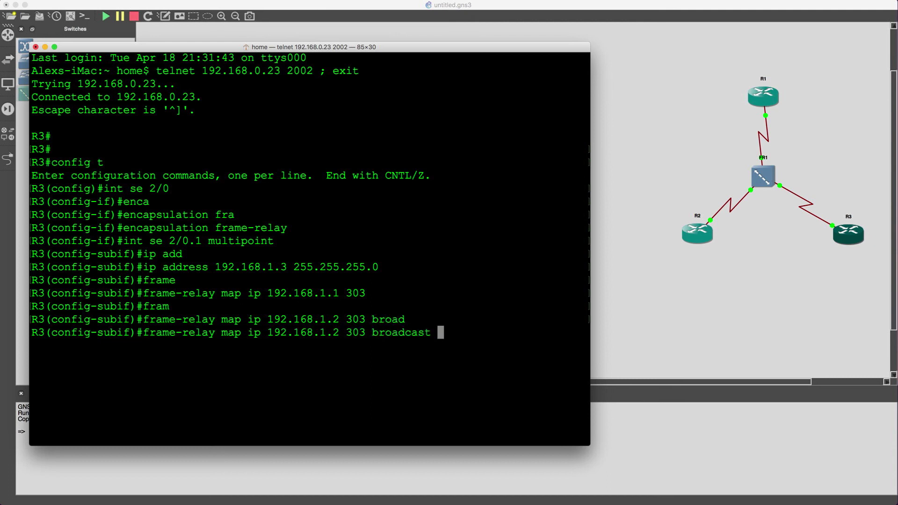
pyautogui.press('Return')
pyautogui.press('Return')
pyautogui.press('Return')
pyautogui.press('Return')
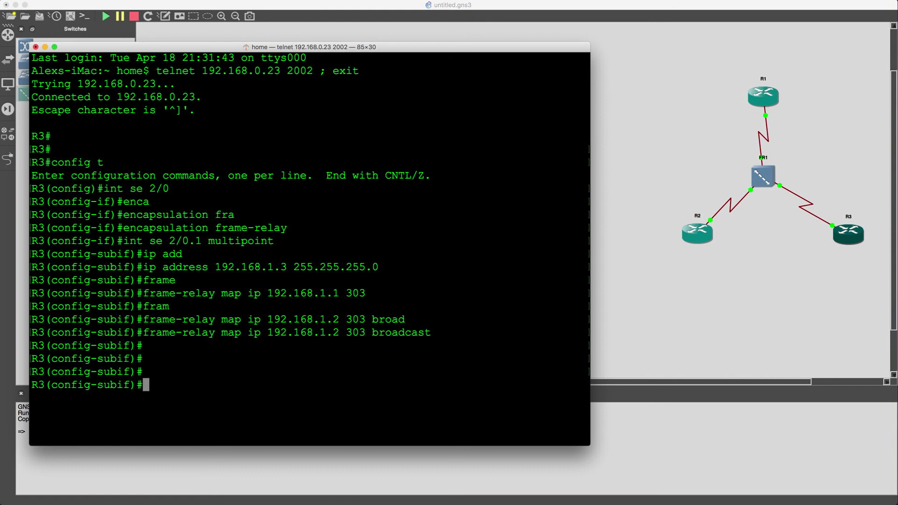
# Enable R3's Serial2/0 with no shutdown
pyautogui.write('int se 2/0')
pyautogui.press('Return')
pyautogui.write('no shut')
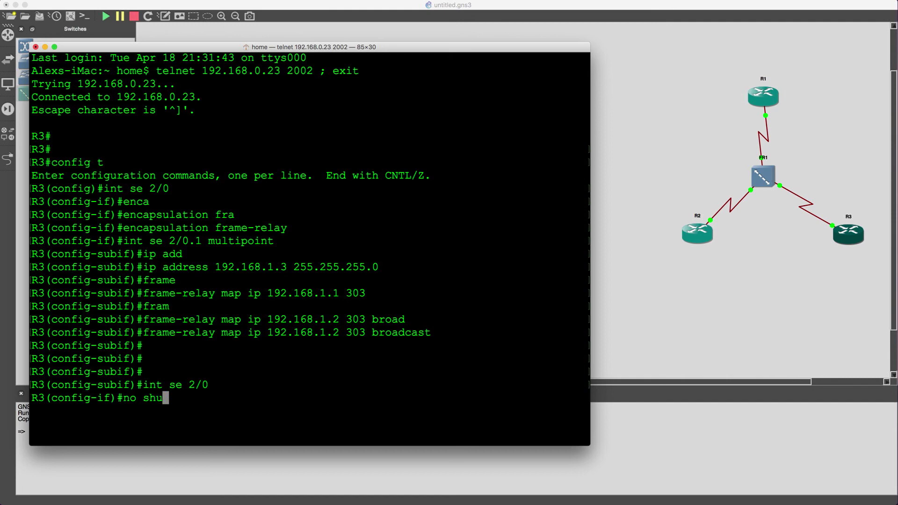
pyautogui.press('Return')
# Open R2's console and enable its Serial2/0 with no shutdown
pyautogui.doubleClick(697, 232)
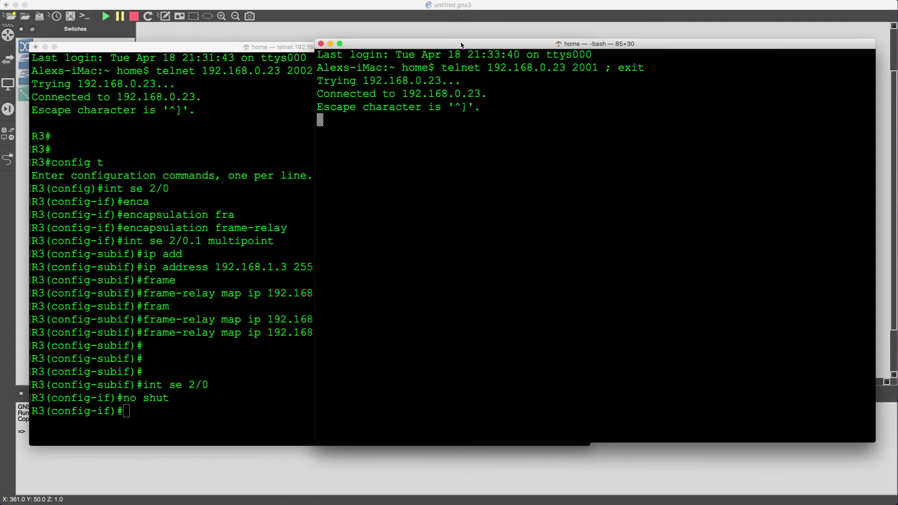
pyautogui.moveTo(461, 45); pyautogui.dragTo(249, 47)
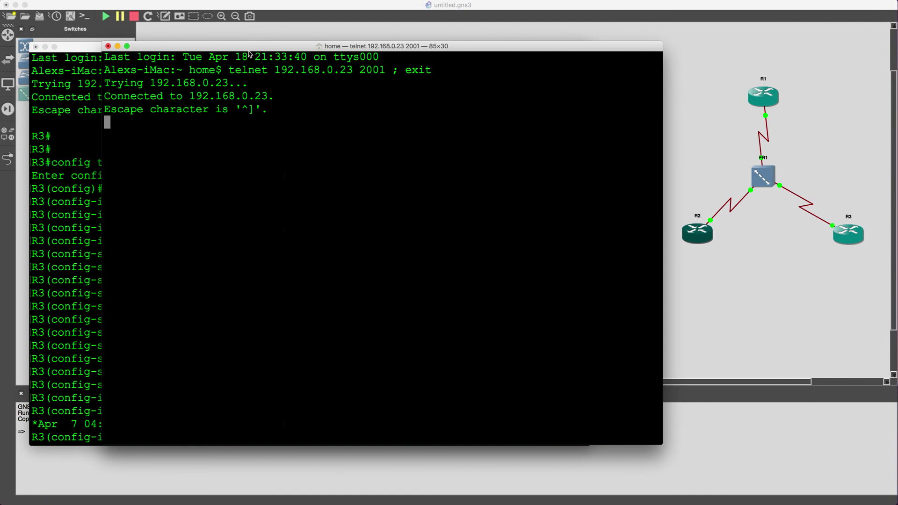
pyautogui.press('Return')
pyautogui.press('Return')
pyautogui.press('Return')
pyautogui.press('Return')
pyautogui.write('c')
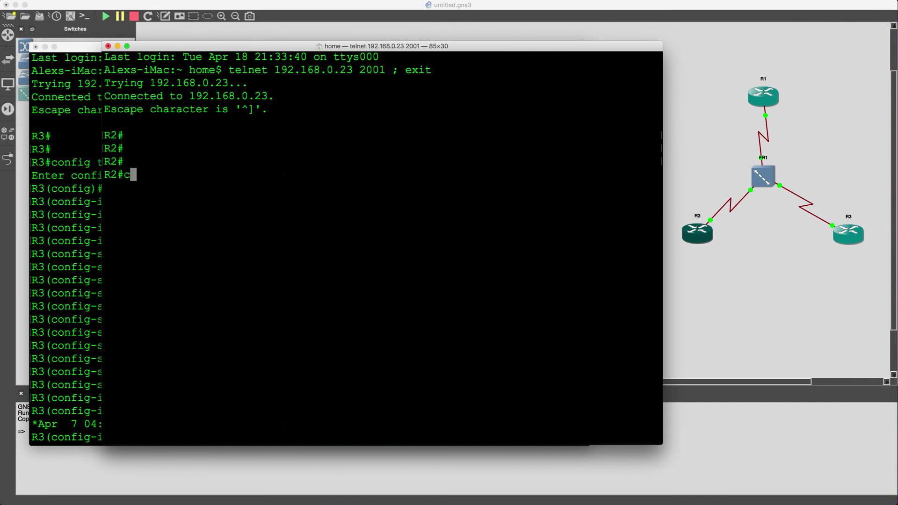
pyautogui.moveTo(405, 47); pyautogui.dragTo(335, 51)
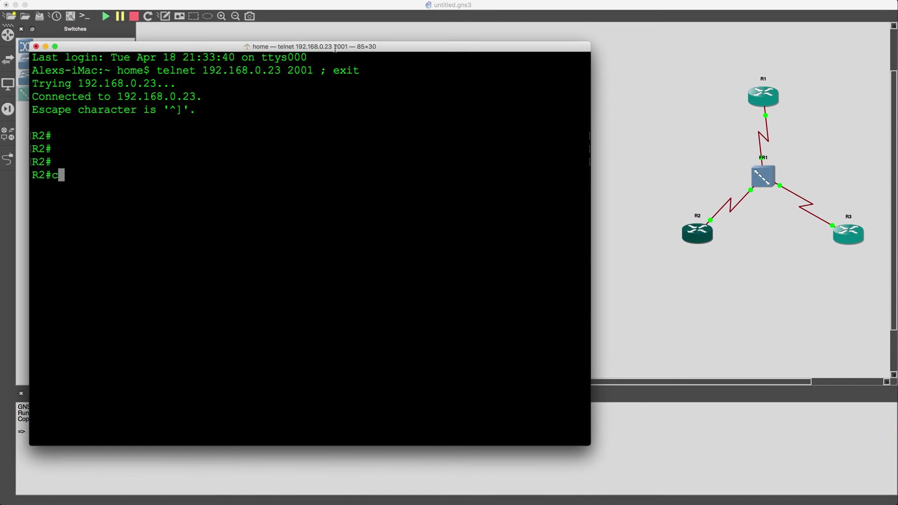
pyautogui.write('onfig t')
pyautogui.press('Return')
pyautogui.write('int se ')
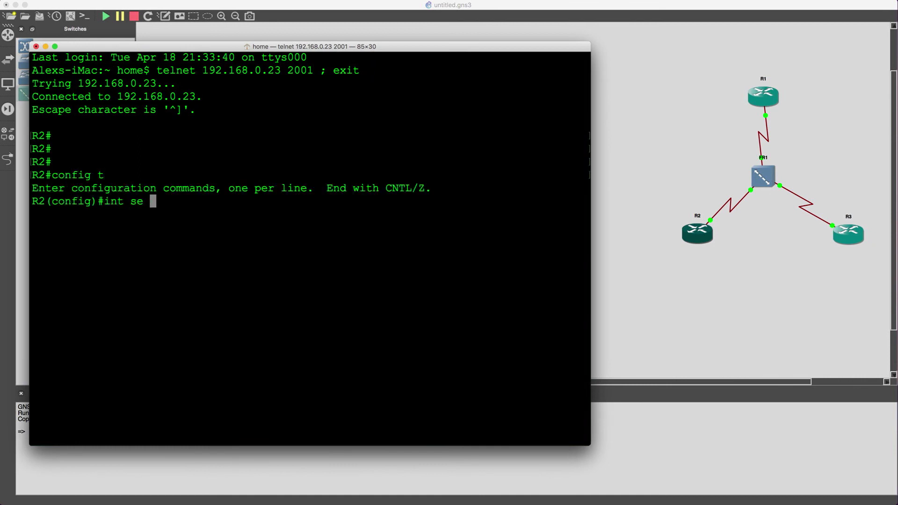
pyautogui.write('2/0')
pyautogui.press('Return')
pyautogui.write('no shu')
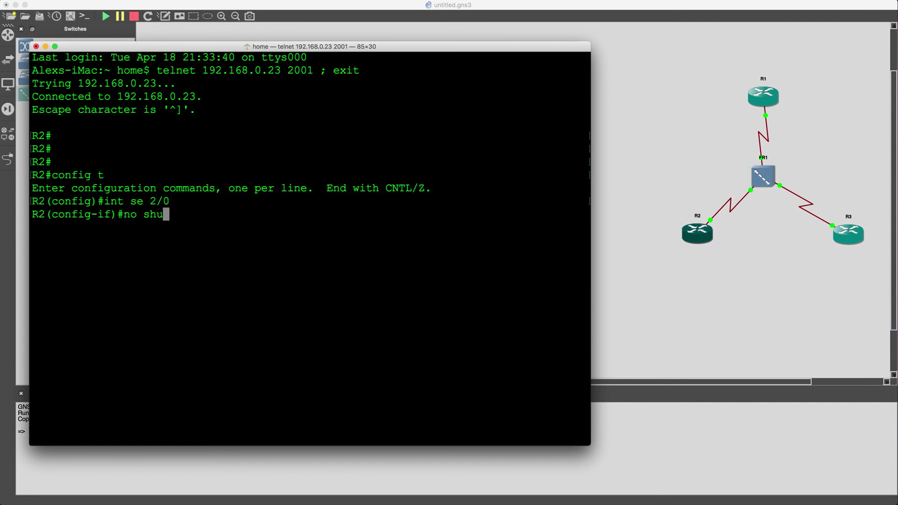
pyautogui.write('t')
pyautogui.press('Return')
# Open R1's console and enable Serial2/0 with no shutdown
pyautogui.doubleClick(763, 95)
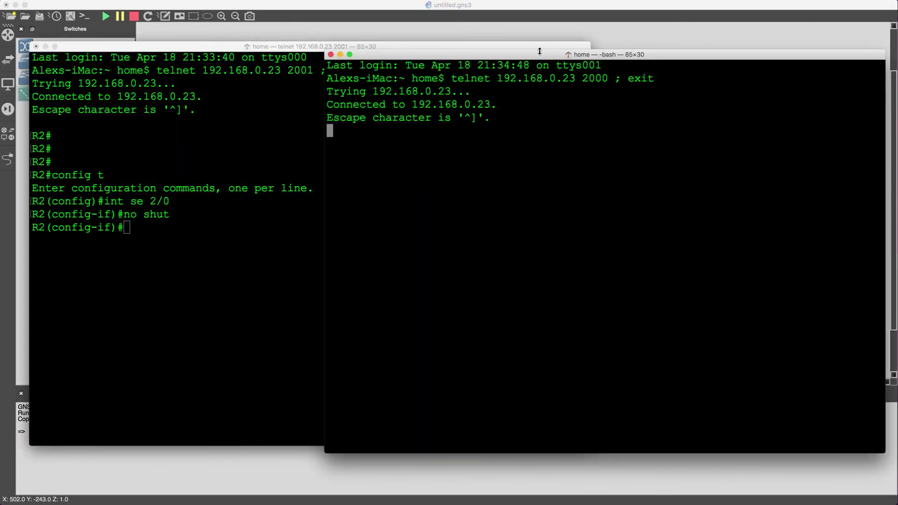
pyautogui.moveTo(540, 51); pyautogui.dragTo(244, 47)
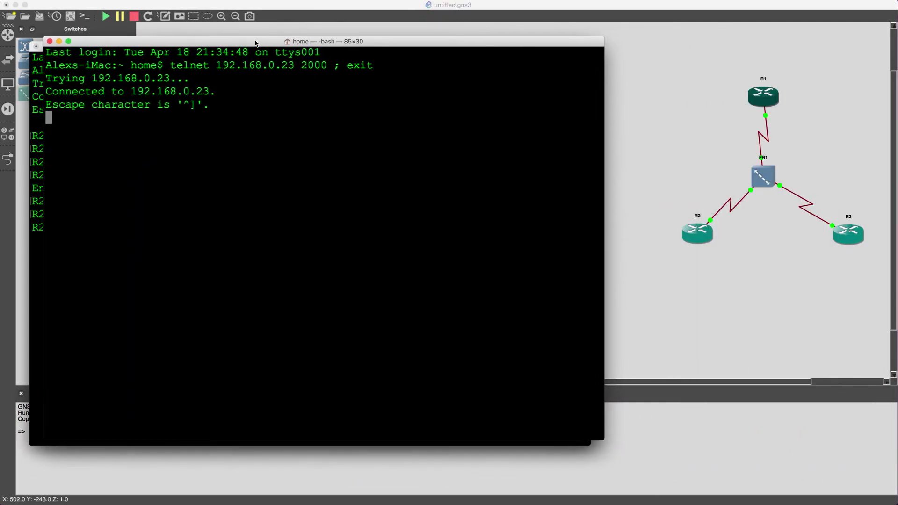
pyautogui.press('Return')
pyautogui.press('Return')
pyautogui.press('Return')
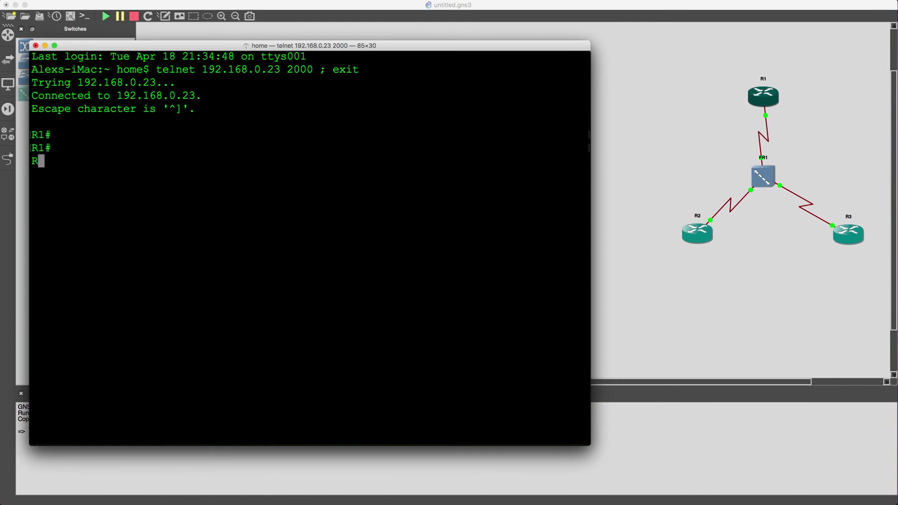
pyautogui.write('config t')
pyautogui.press('Return')
pyautogui.write('int se ')
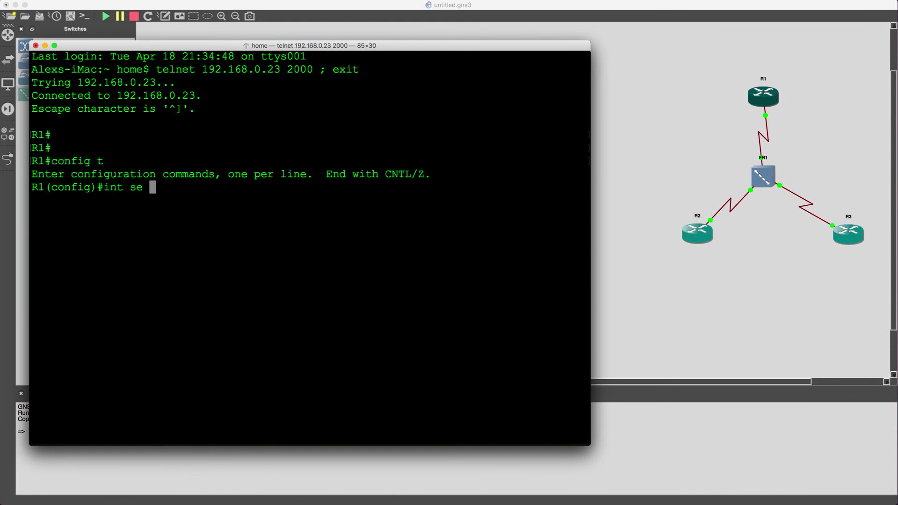
pyautogui.write('2/0')
pyautogui.press('Return')
pyautogui.write('no shut')
pyautogui.press('Return')
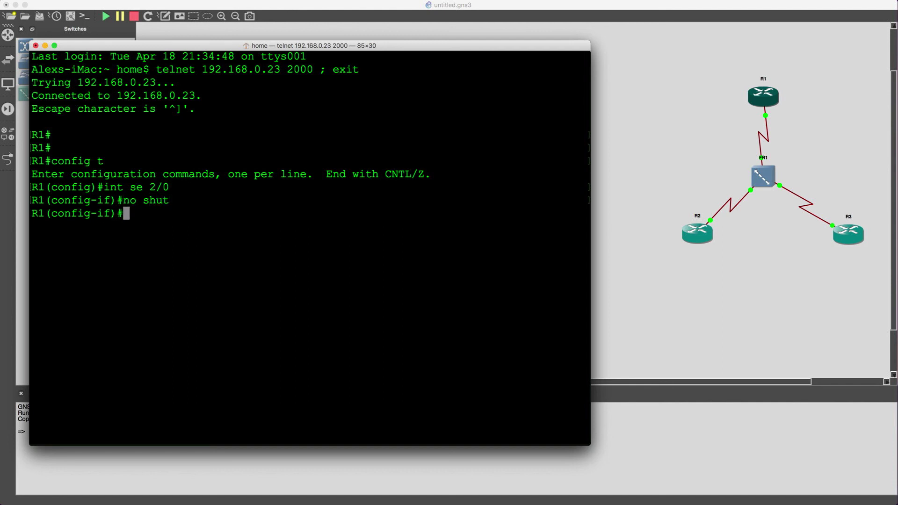
pyautogui.press('Return')
pyautogui.press('Return')
# Leave configuration mode on R1 and begin typing show frame-relay
pyautogui.press('Return')
pyautogui.press('Return')
pyautogui.write('end')
pyautogui.press('Return')
pyautogui.press('Return')
pyautogui.press('Return')
pyautogui.press('Return')
pyautogui.press('Return')
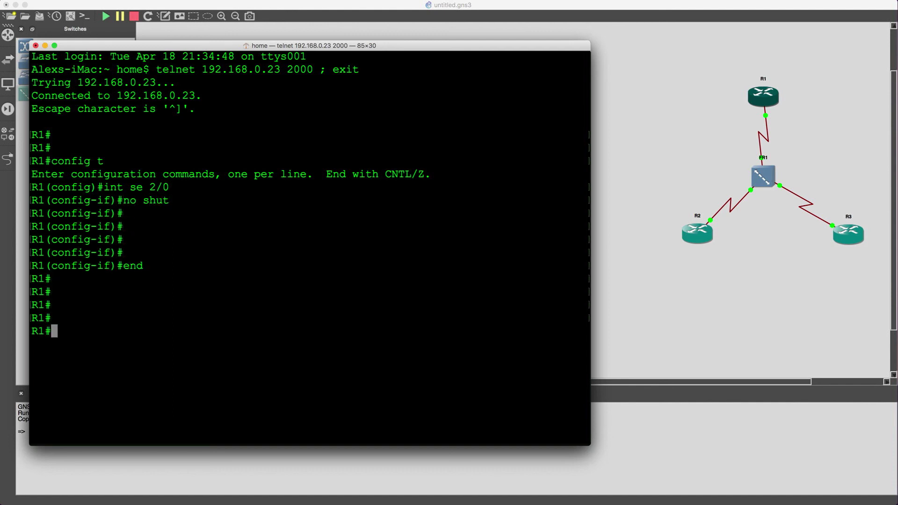
pyautogui.press('Return')
pyautogui.press('Return')
pyautogui.press('Return')
pyautogui.press('Return')
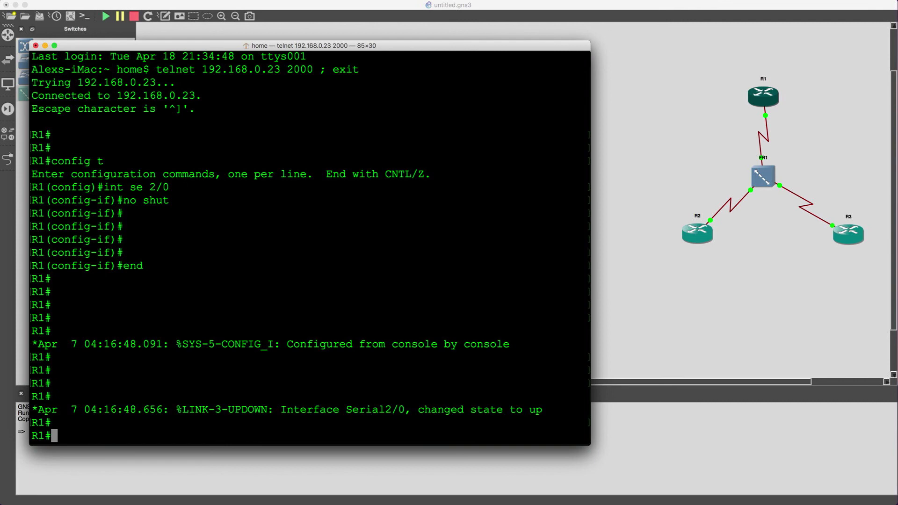
pyautogui.write('show frame')
# Show R1's Frame Relay PVCs, noting two deleted PVCs
pyautogui.press('Tab')
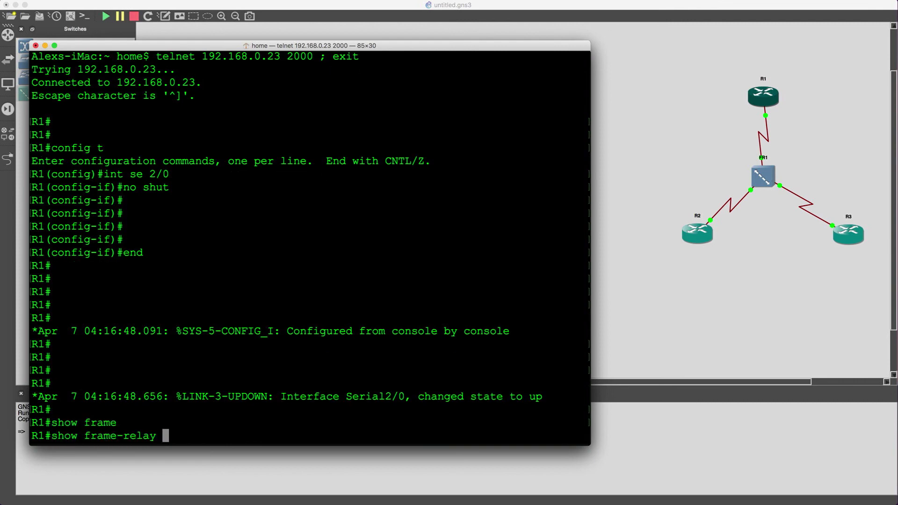
pyautogui.write('pvc')
pyautogui.press('Return')
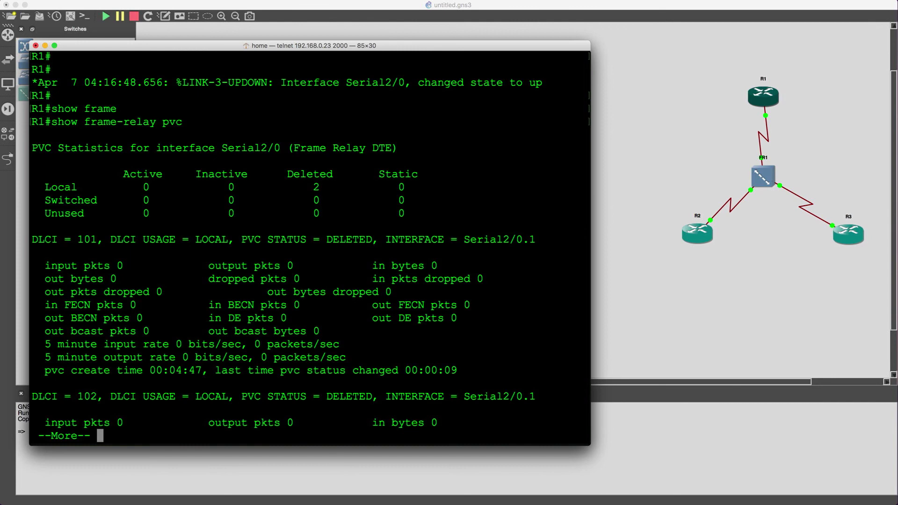
pyautogui.press('space')
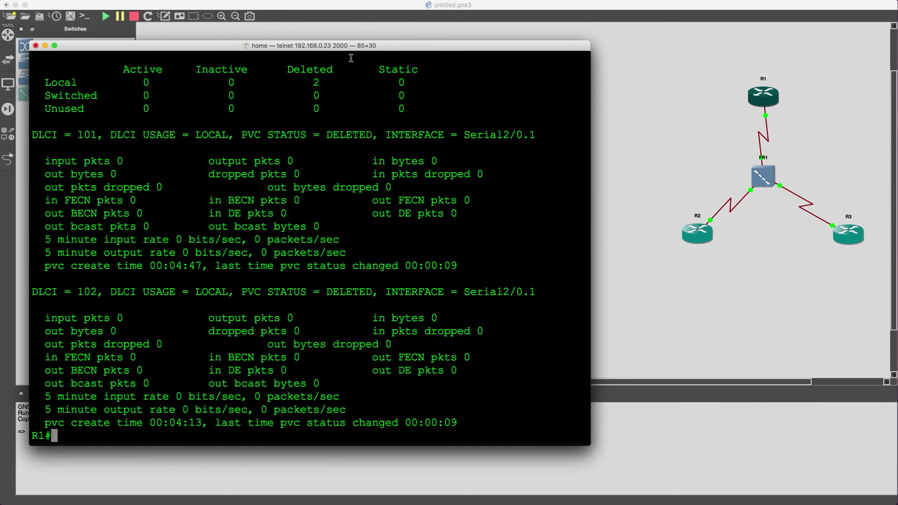
pyautogui.moveTo(307, 82); pyautogui.dragTo(335, 83)
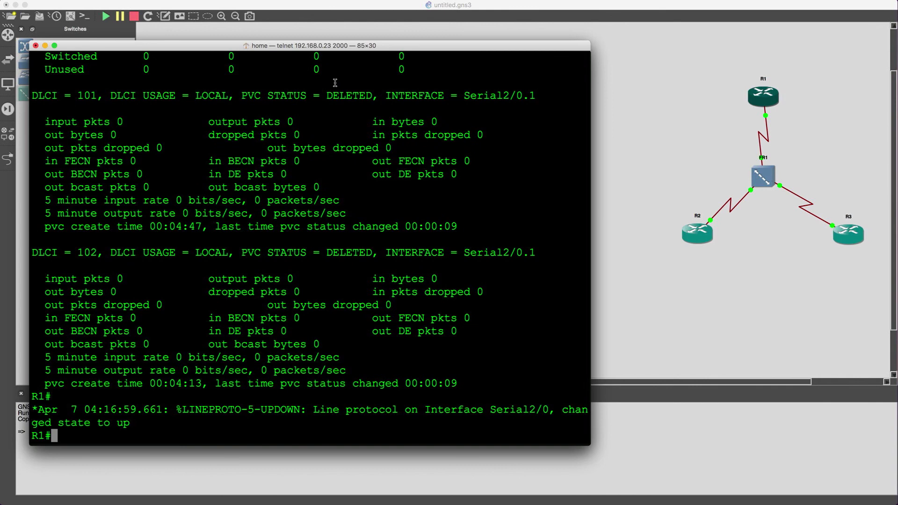
# Rerun show frame-relay pvc repeatedly; DLCIs 101 and 102 remain deleted
pyautogui.press('Up')
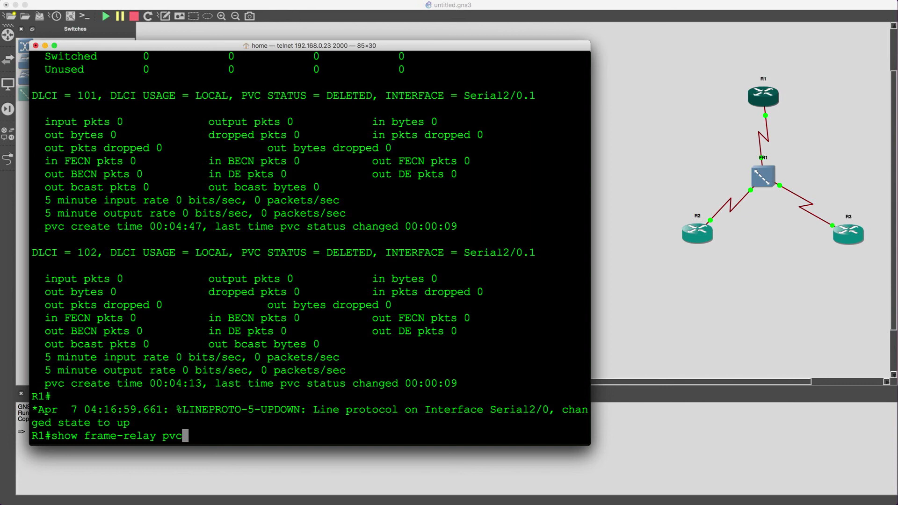
pyautogui.press('Return')
pyautogui.press('space')
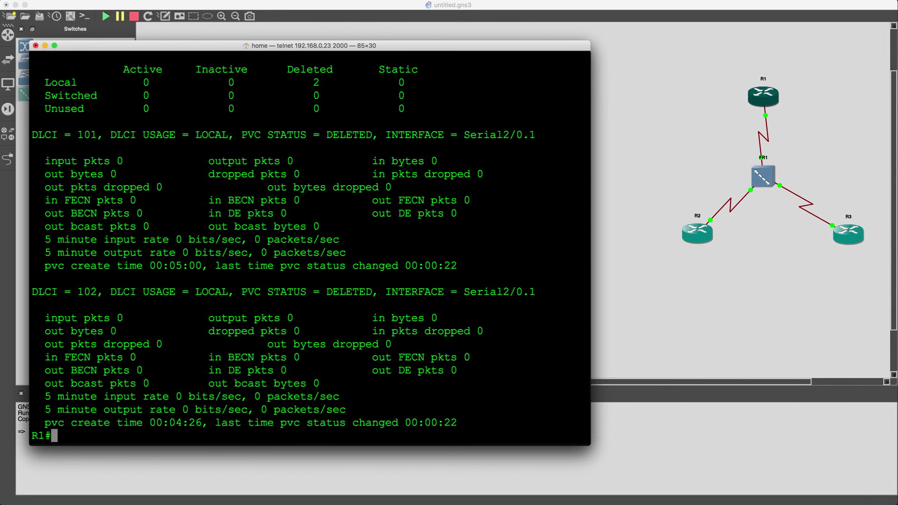
pyautogui.press('Up')
pyautogui.press('Return')
pyautogui.press('space')
pyautogui.press('Up')
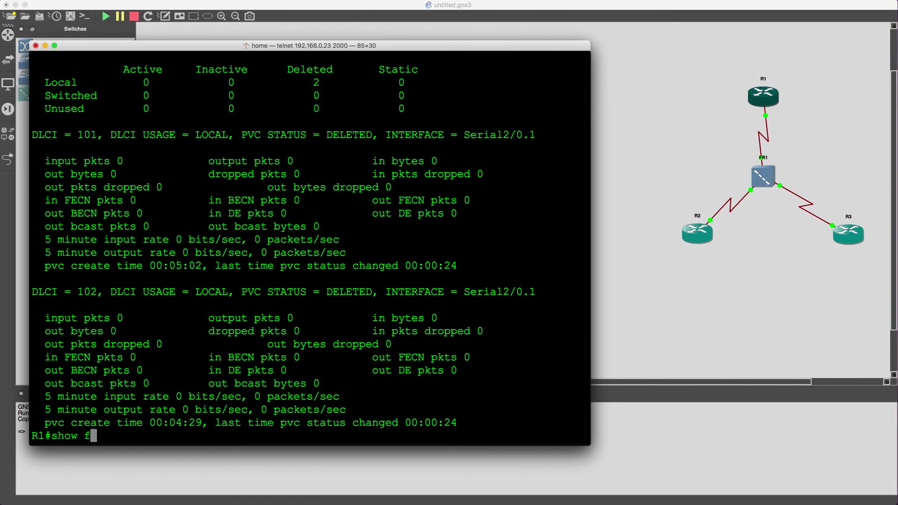
pyautogui.press('Return')
pyautogui.press('space')
pyautogui.press('Up')
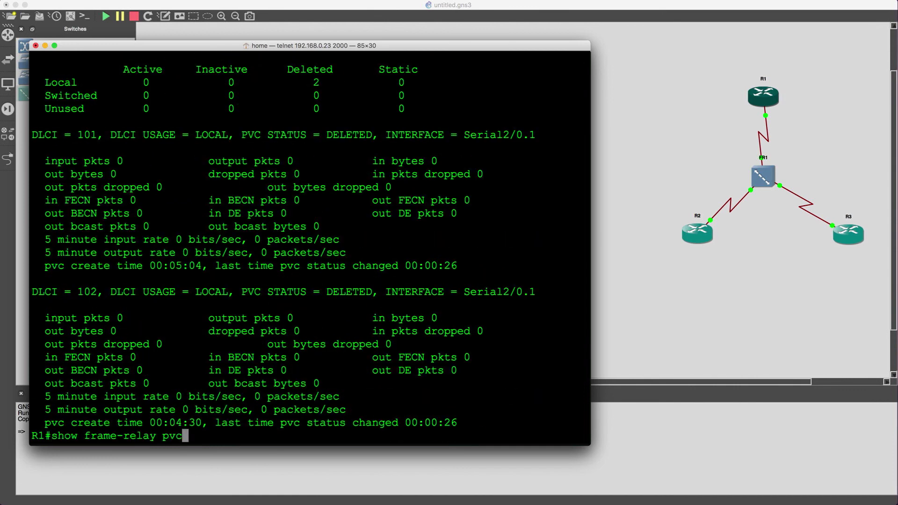
pyautogui.press('Return')
pyautogui.press('space')
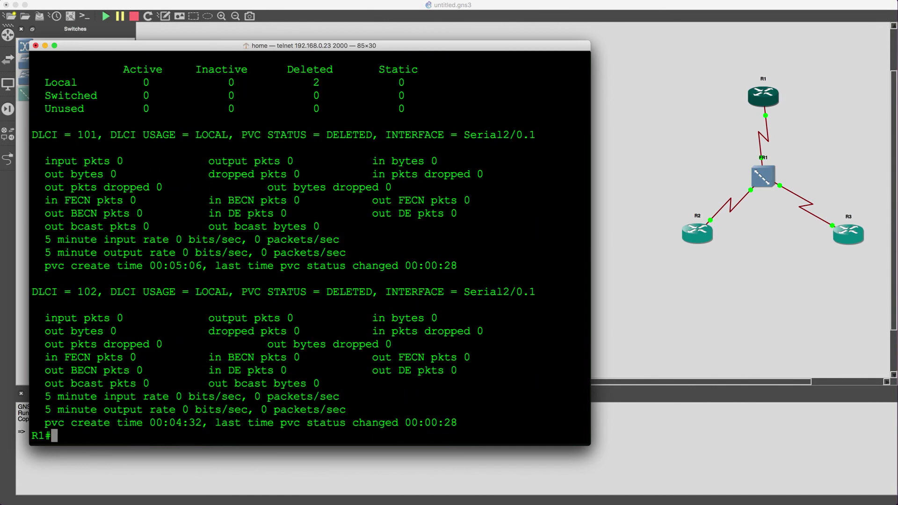
pyautogui.press('Up')
pyautogui.press('Return')
pyautogui.press('space')
pyautogui.press('Up')
pyautogui.press('Return')
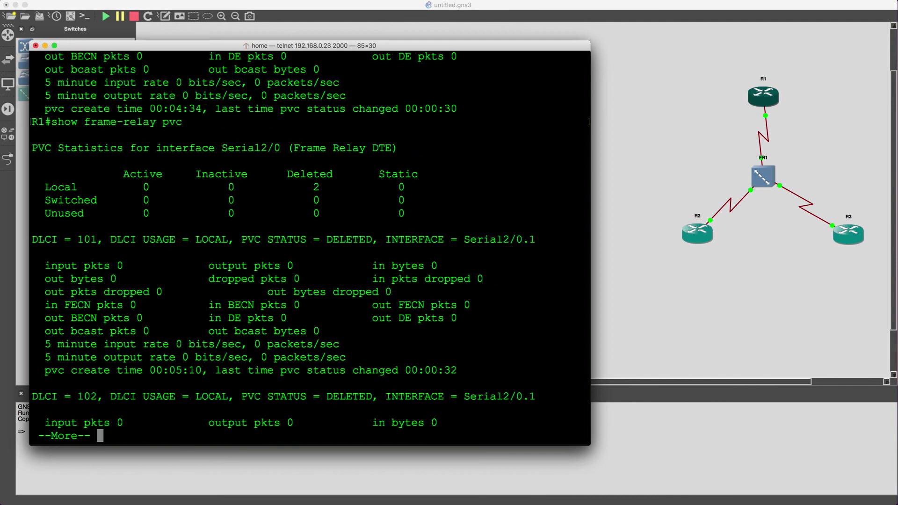
pyautogui.press('space')
pyautogui.press('Up')
pyautogui.press('Return')
pyautogui.press('space')
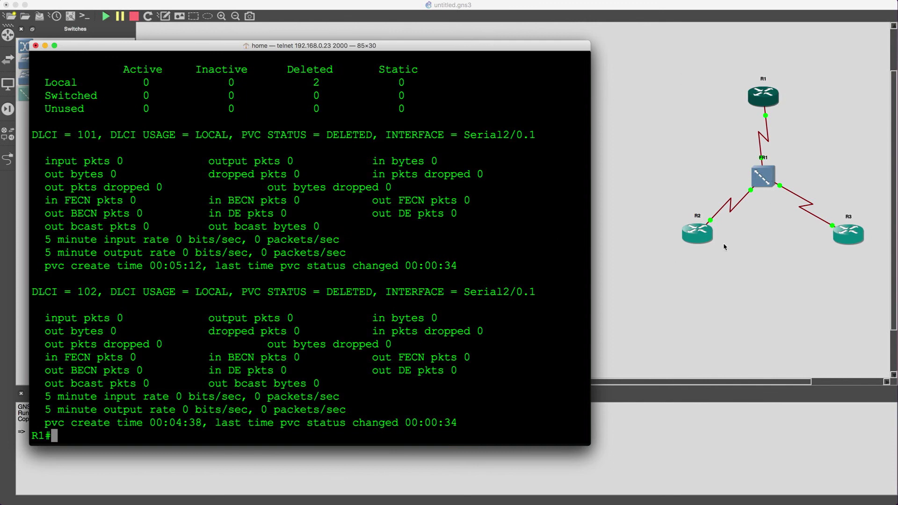
# Close the duplicate R2 console and bring R2's existing telnet window forward
pyautogui.doubleClick(698, 235)
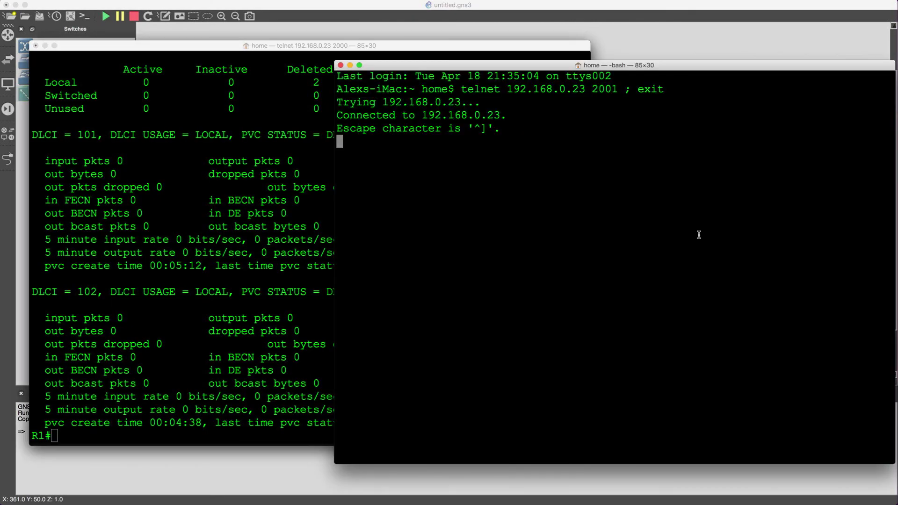
pyautogui.click(341, 65)
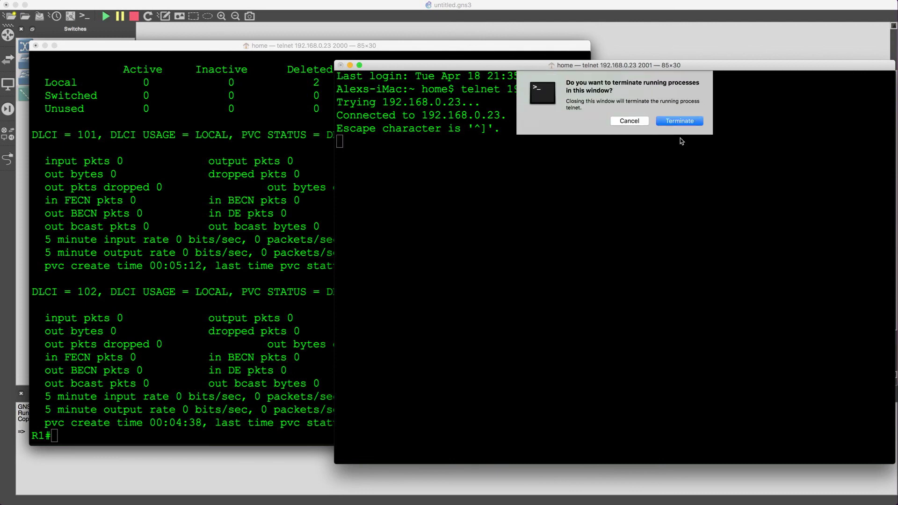
pyautogui.click(679, 123)
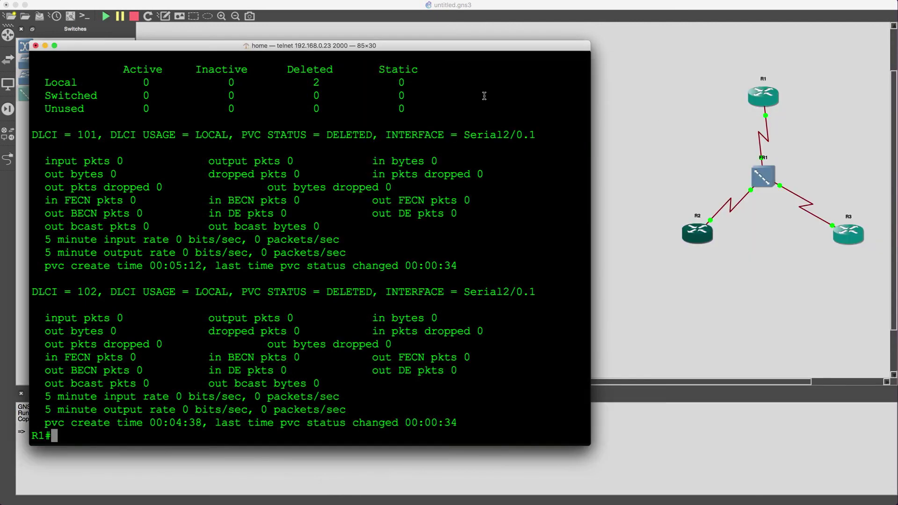
pyautogui.moveTo(373, 46); pyautogui.dragTo(403, 46)
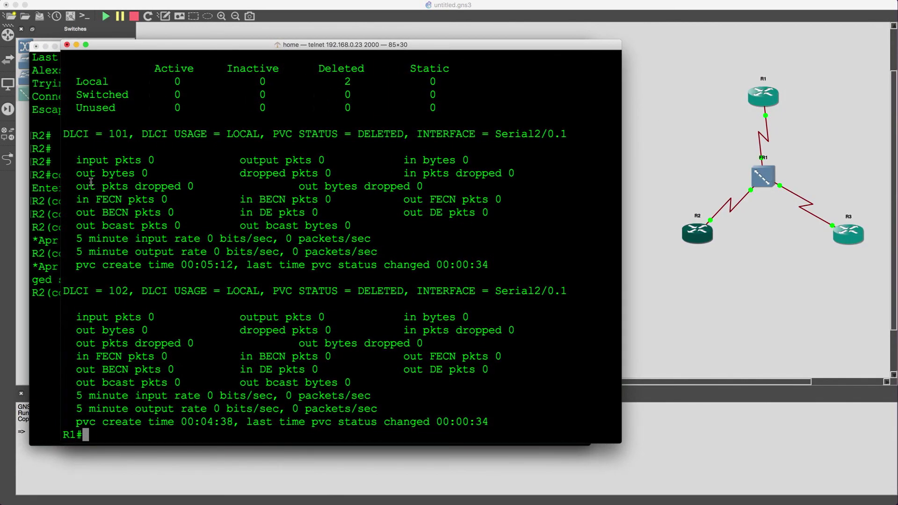
pyautogui.click(55, 185)
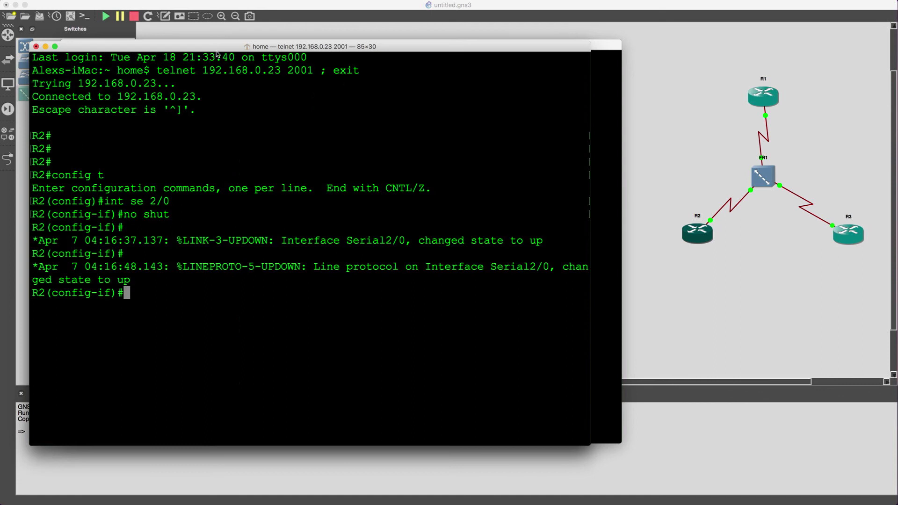
pyautogui.moveTo(217, 51)
pyautogui.mouseDown()
pyautogui.moveTo(265, 53)
pyautogui.moveTo(219, 50)
pyautogui.mouseUp()
# Exit configuration mode on R2 and run show frame-relay pvc, confirming DLCI 202 is ACTIVE
pyautogui.write('end')
pyautogui.press('Return')
pyautogui.write('show ')
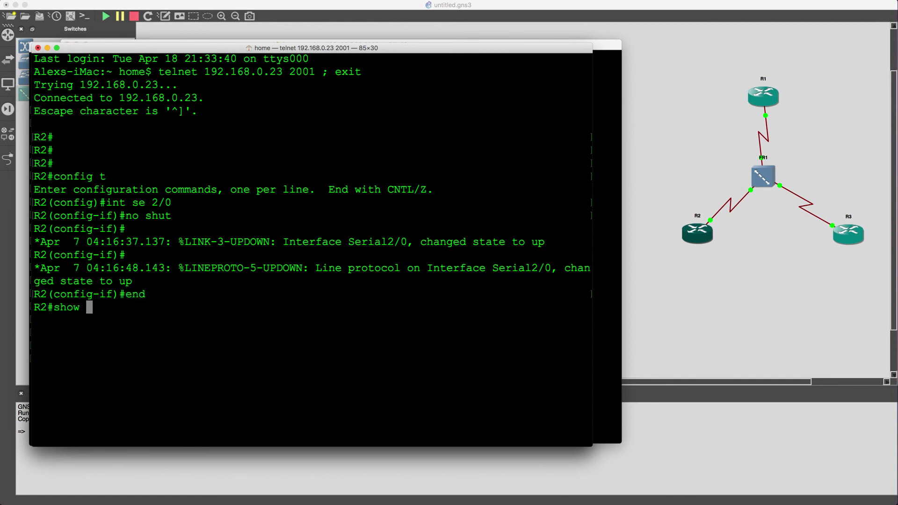
pyautogui.write('pvc')
pyautogui.press('BackSpace')
pyautogui.press('BackSpace')
pyautogui.press('BackSpace')
pyautogui.press('BackSpace')
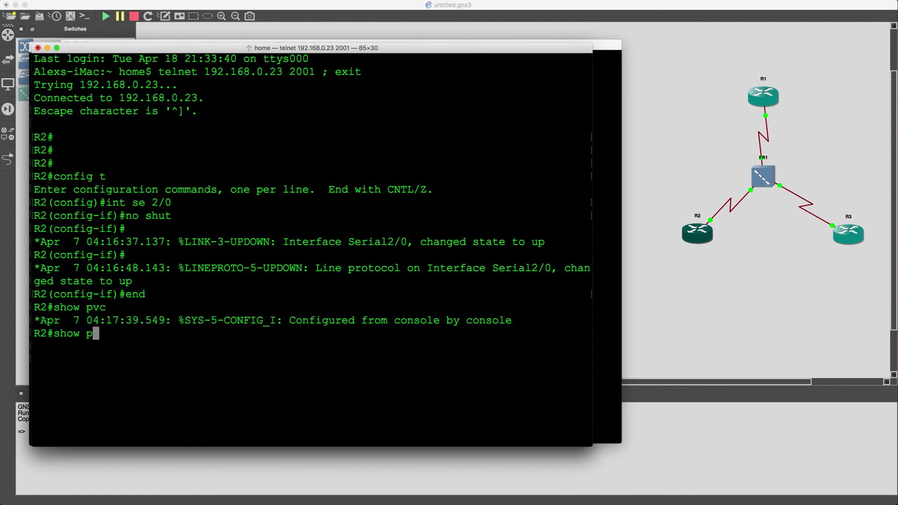
pyautogui.write('fream')
pyautogui.press('Tab')
pyautogui.press('BackSpace')
pyautogui.press('BackSpace')
pyautogui.press('BackSpace')
pyautogui.write('am')
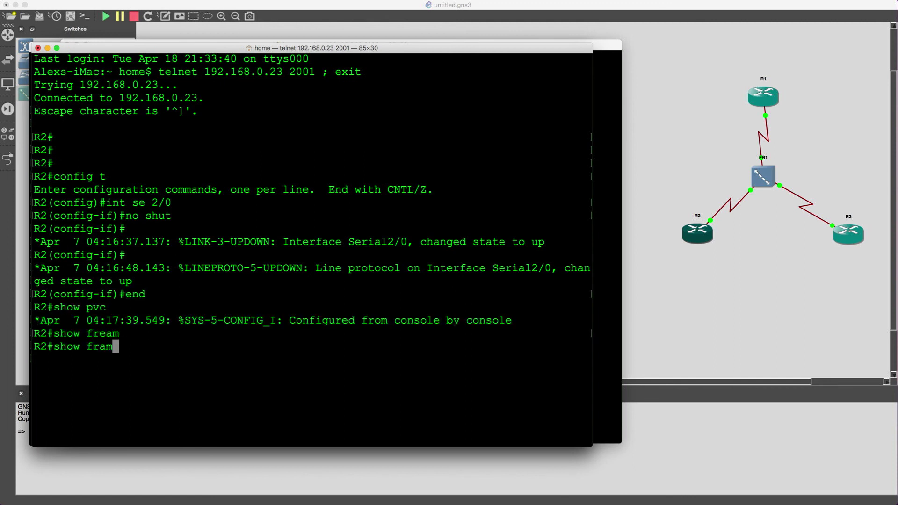
pyautogui.press('Tab')
pyautogui.write('pvc')
pyautogui.press('Return')
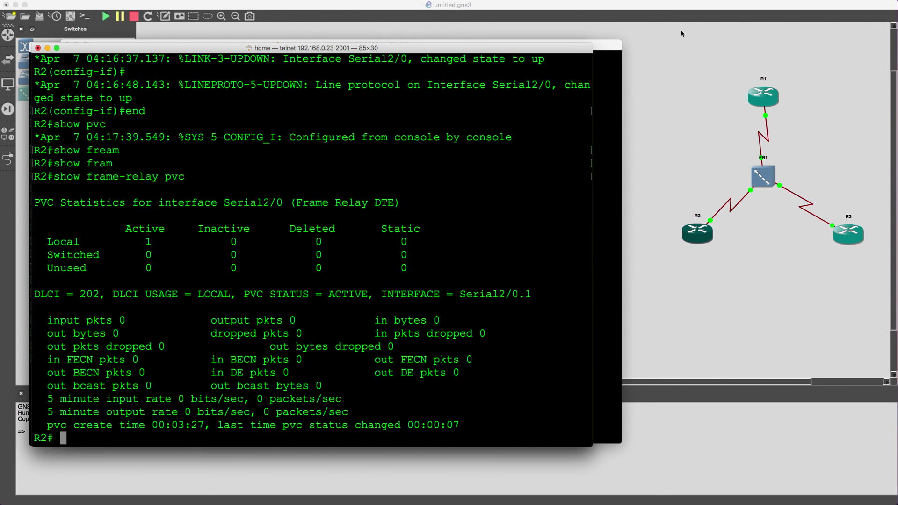
pyautogui.click(614, 46)
# Run show frame-relay pvc on R1 and page through it, verifying DLCIs 101 and 102 are ACTIVE
pyautogui.moveTo(602, 49); pyautogui.dragTo(568, 51)
pyautogui.write('show frame')
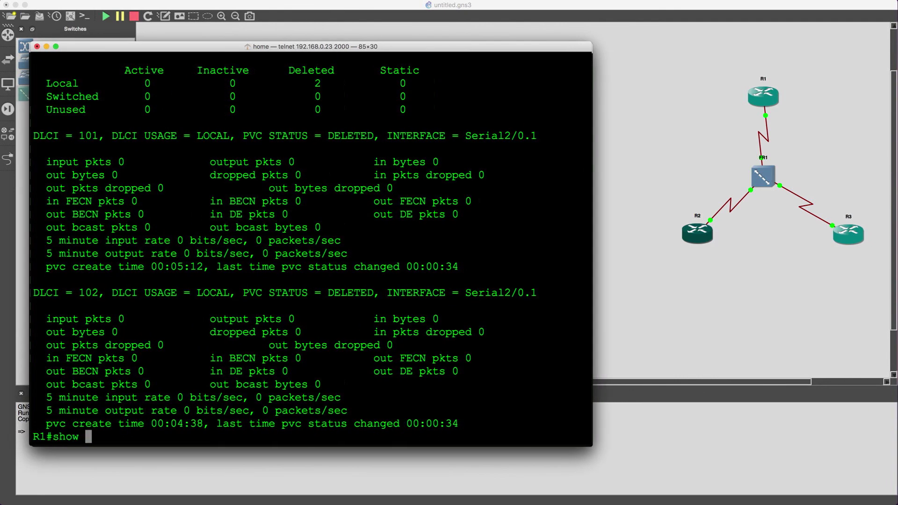
pyautogui.press('Tab')
pyautogui.write('pvc')
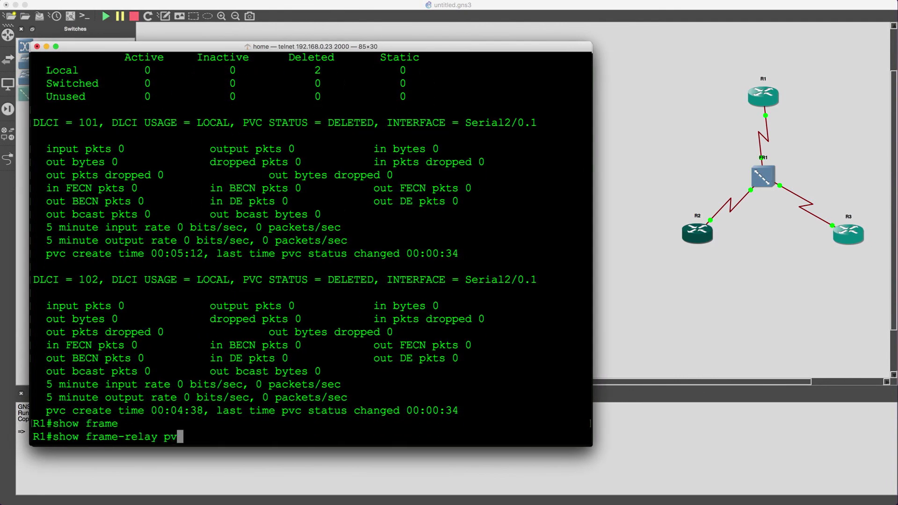
pyautogui.press('Return')
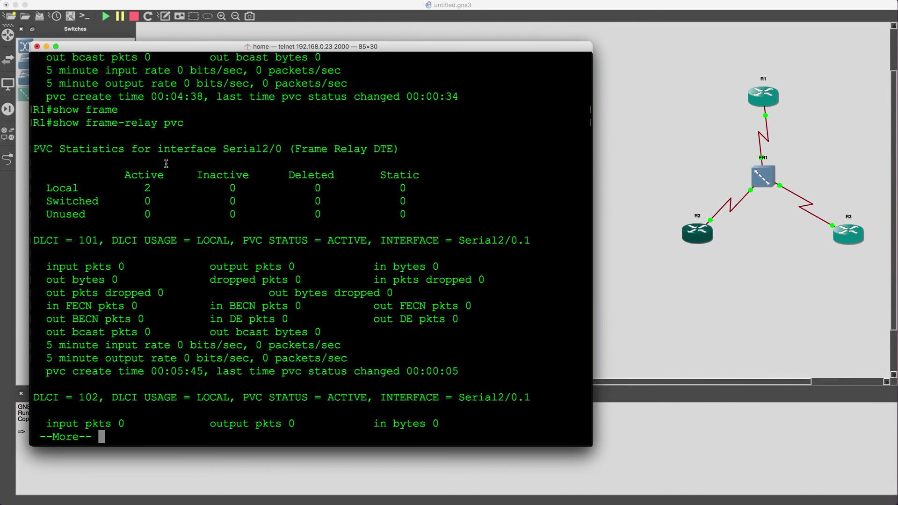
pyautogui.moveTo(143, 183); pyautogui.dragTo(163, 188)
pyautogui.click(99, 397)
pyautogui.doubleClick(99, 398)
pyautogui.press('space')
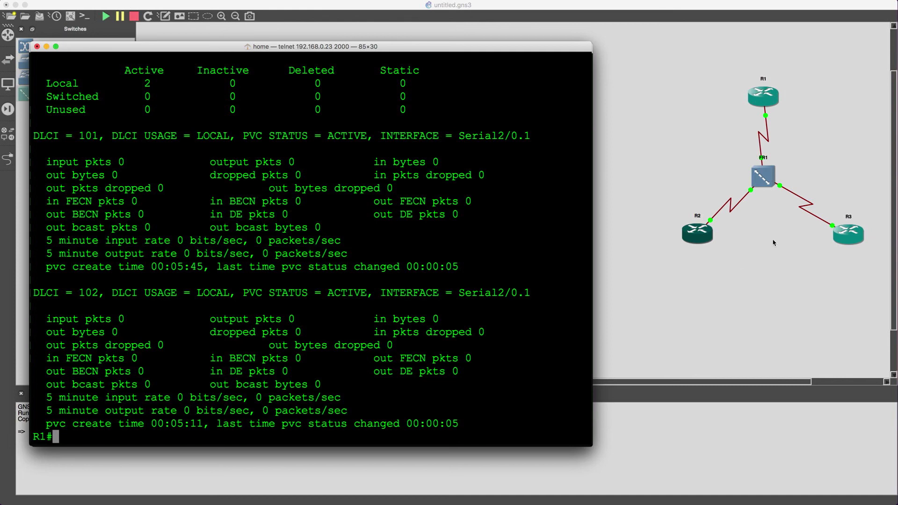
# In R2's console, ping 192.168.1.3 and check for a 5/5 success rate
pyautogui.moveTo(302, 50); pyautogui.dragTo(340, 49)
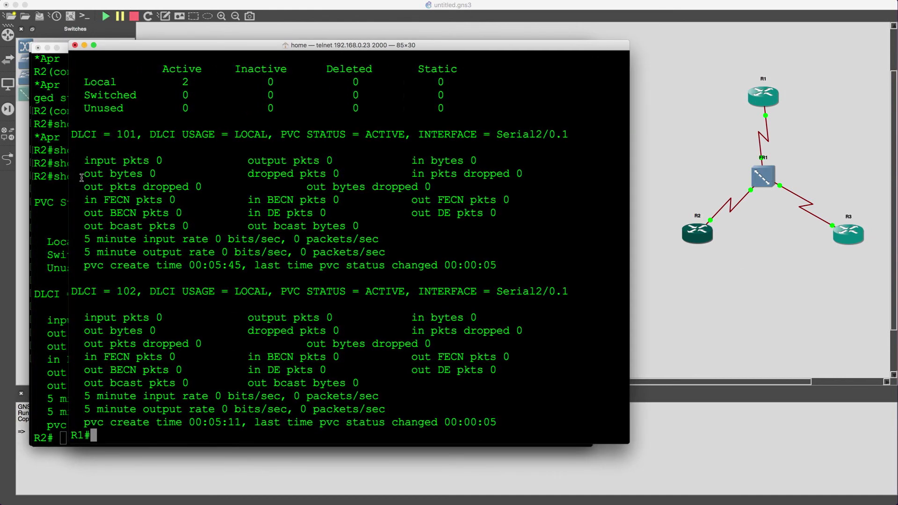
pyautogui.click(64, 177)
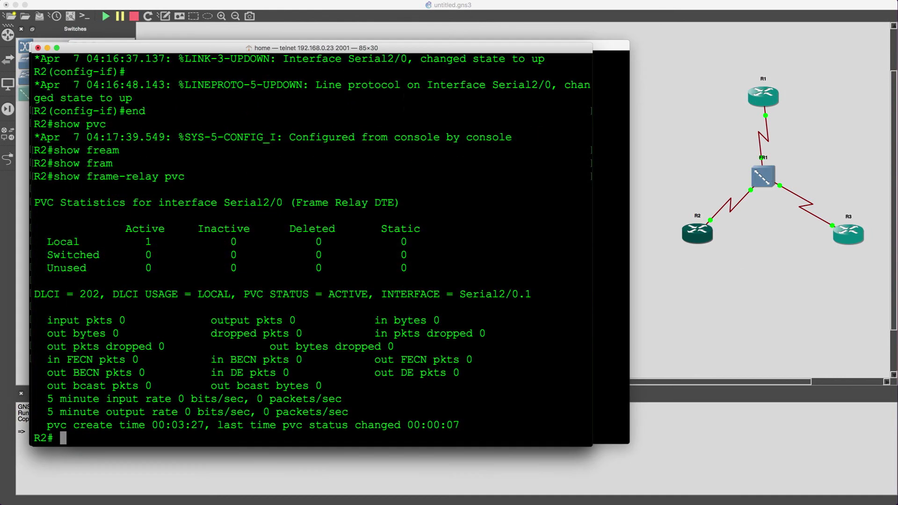
pyautogui.write('ping 192.168')
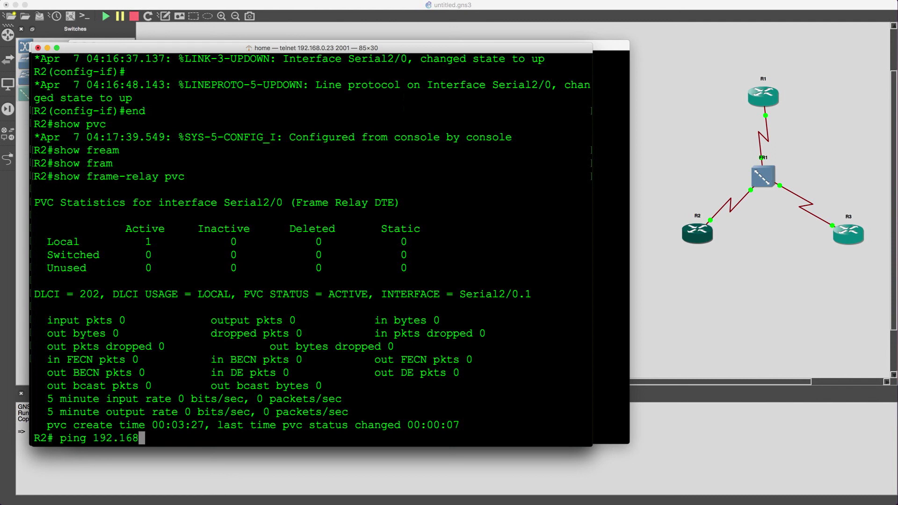
pyautogui.write('.3')
pyautogui.press('Return')
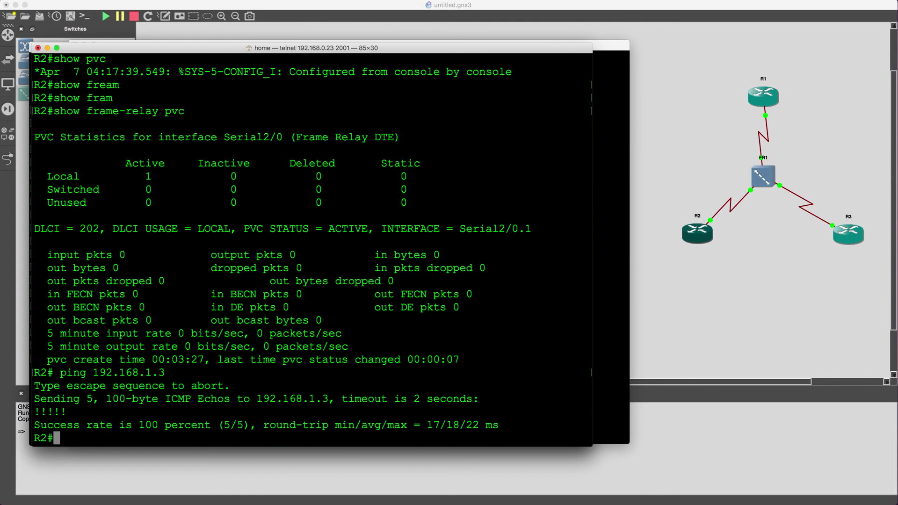